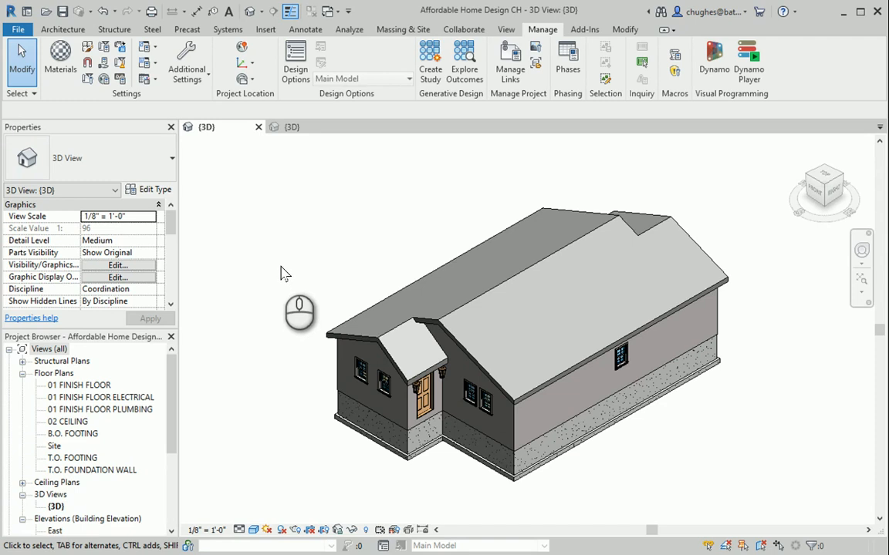
Delete the untitled sheet A107 from the Affordable Home Design project.
{"action": "left_click", "coordinate": [301, 129]}
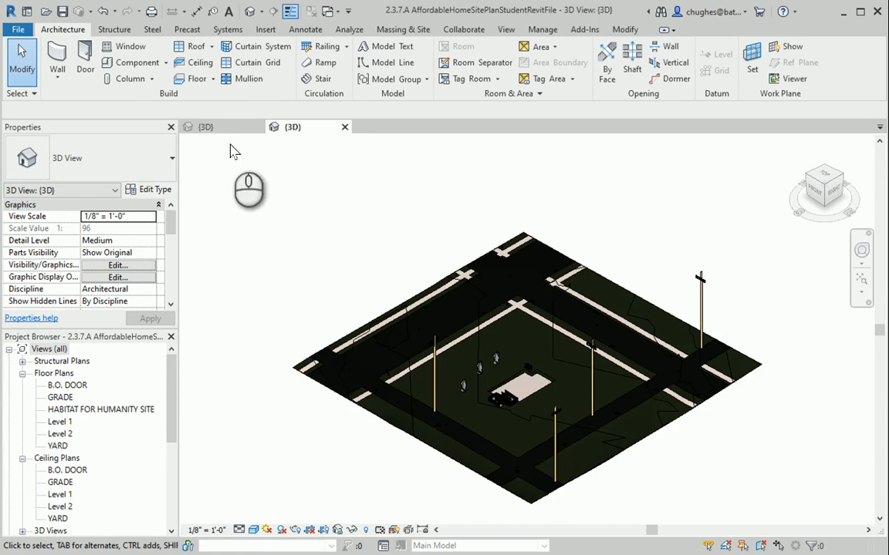
{"action": "left_click", "coordinate": [222, 128]}
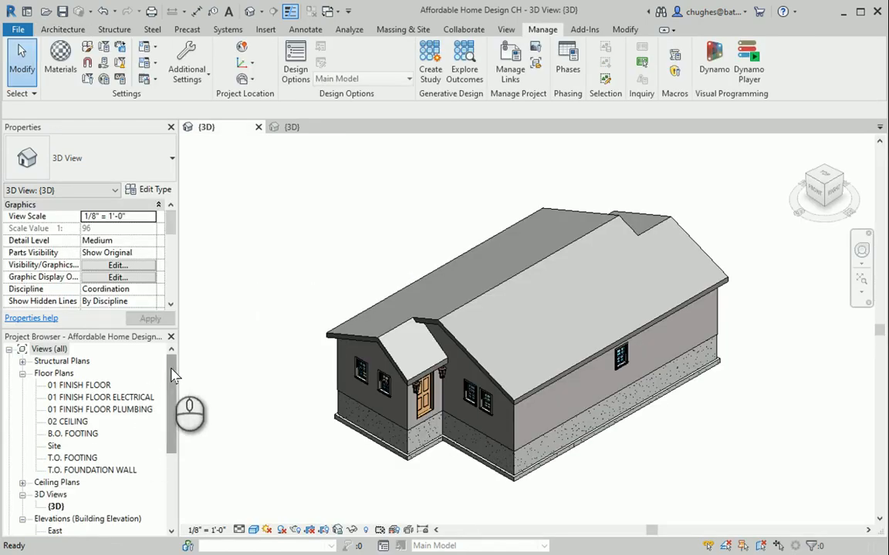
{"action": "left_click_drag", "start_coordinate": [173, 375], "coordinate": [181, 493]}
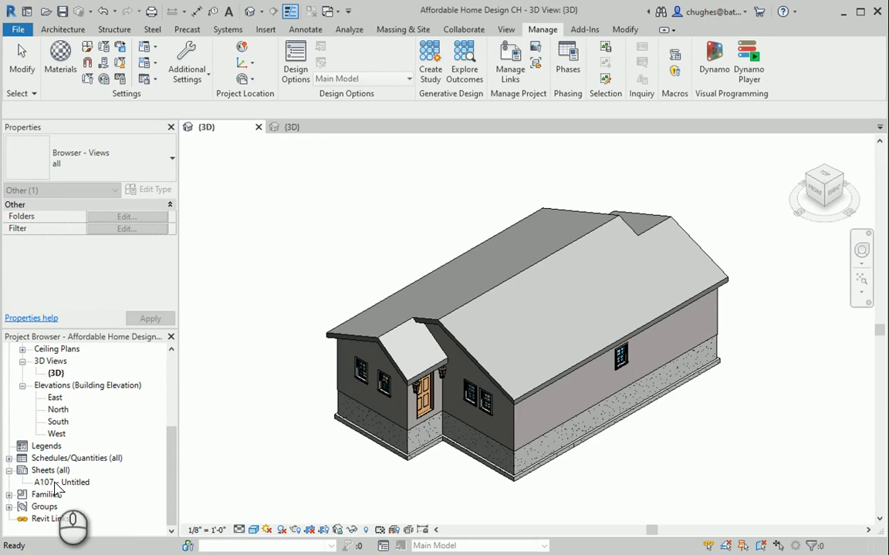
{"action": "right_click", "coordinate": [56, 486]}
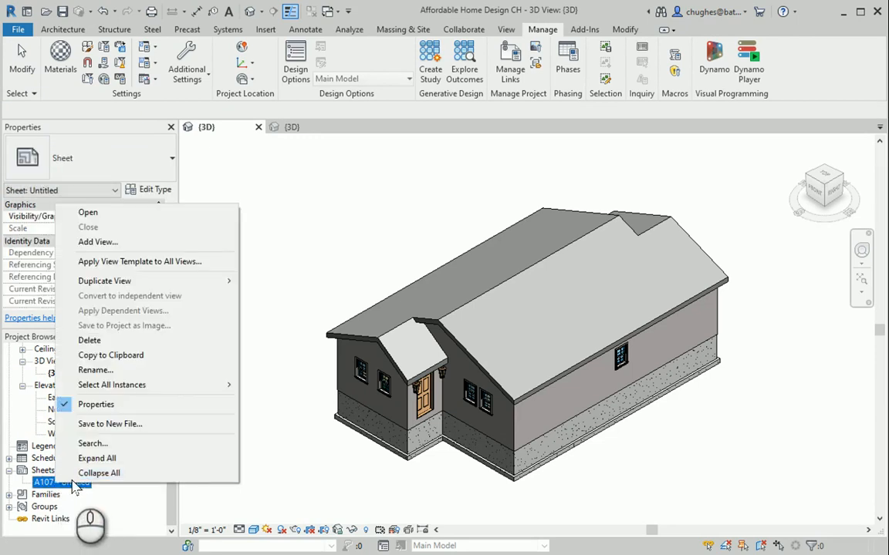
{"action": "left_click", "coordinate": [116, 340]}
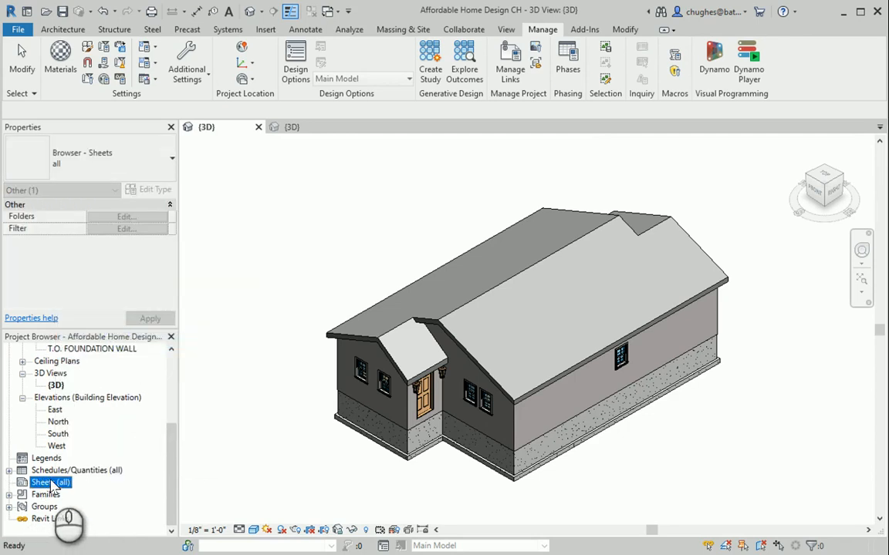
Create a new sheet using the B 11 x 17 Horizontal titleblock.
{"action": "right_click", "coordinate": [52, 483]}
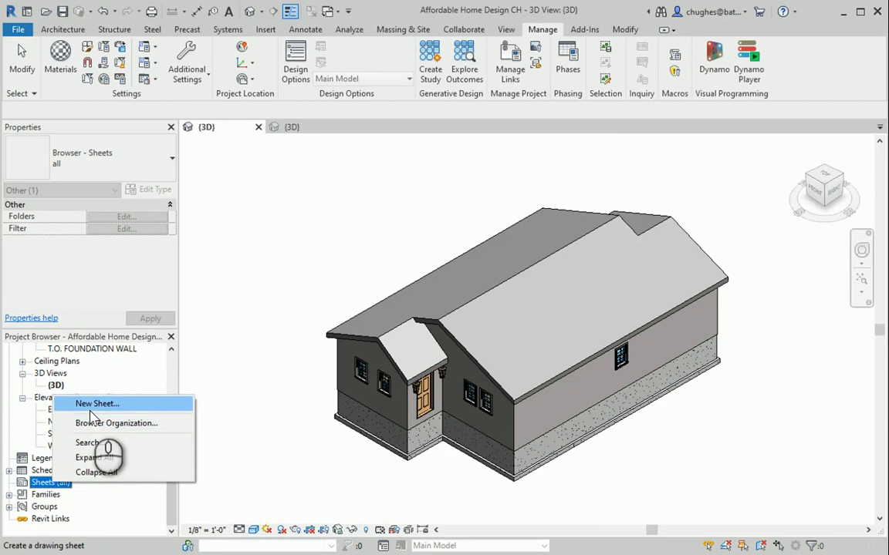
{"action": "left_click", "coordinate": [96, 403]}
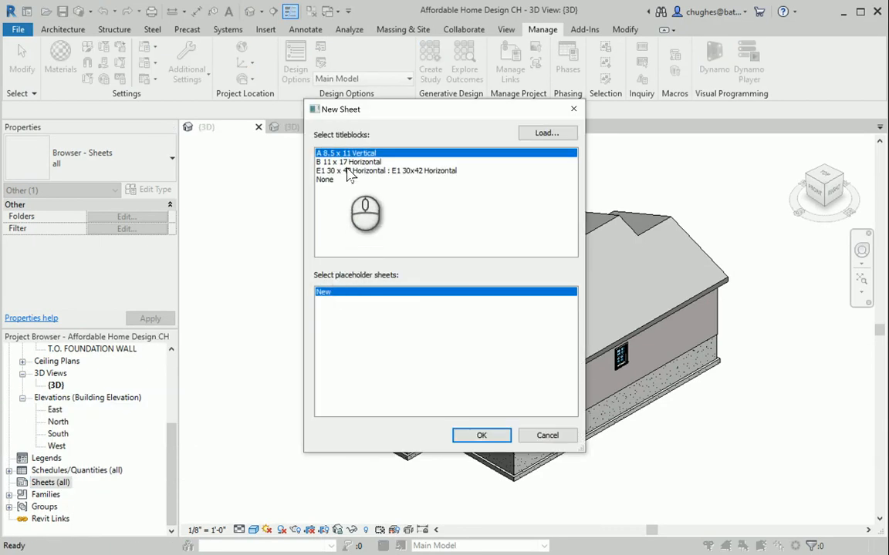
{"action": "left_click", "coordinate": [351, 164]}
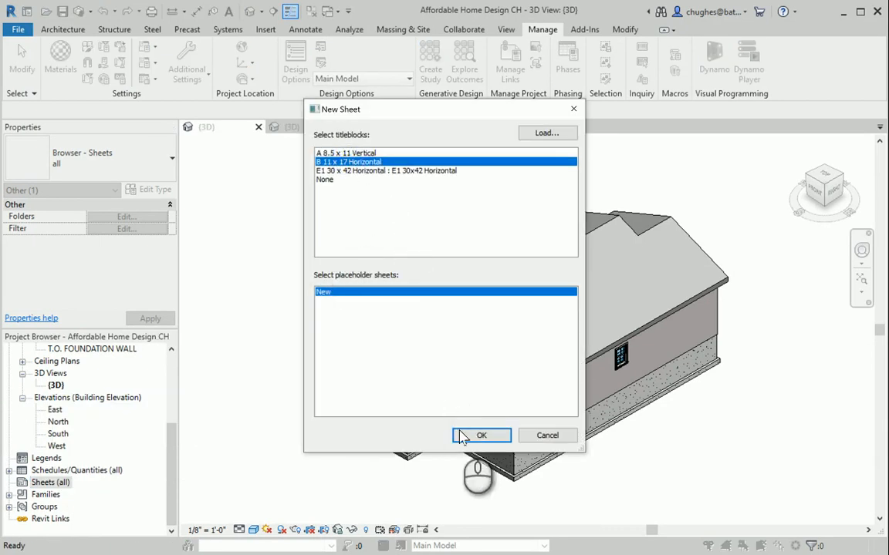
{"action": "left_click", "coordinate": [461, 433]}
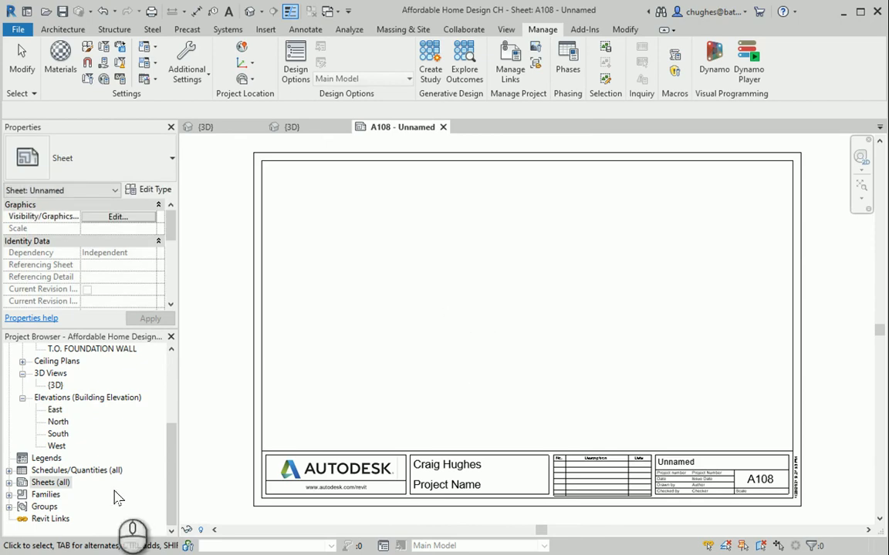
Renumber the new sheet as A101 and name it TITLE SHEET W/ SITE PLAN.
{"action": "double_click", "coordinate": [63, 483]}
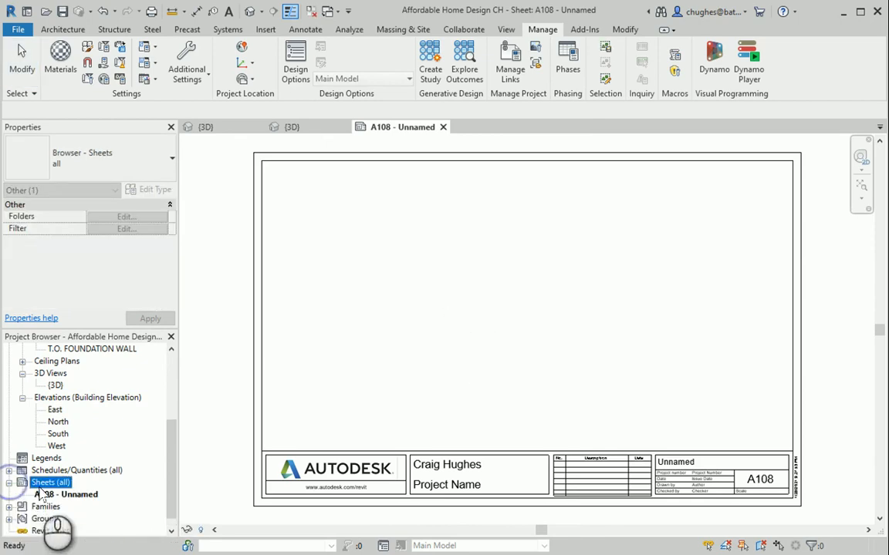
{"action": "left_click", "coordinate": [70, 495]}
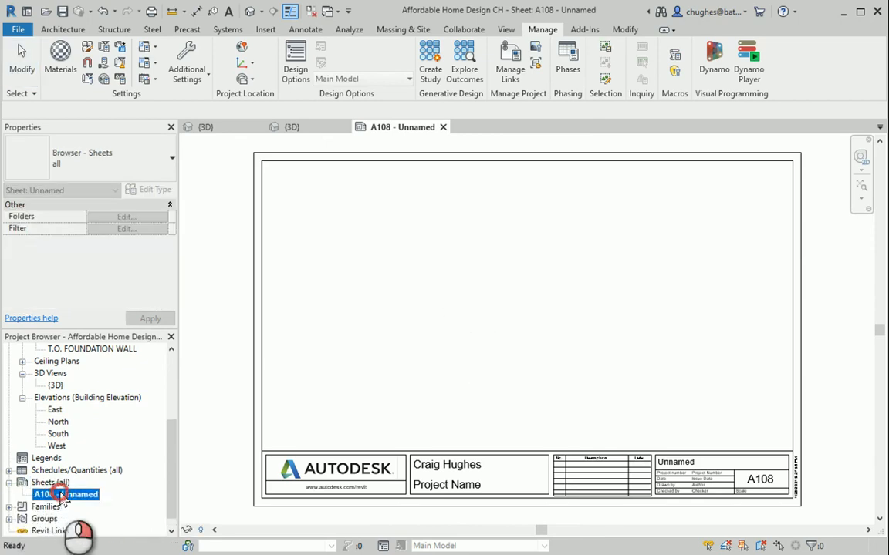
{"action": "right_click", "coordinate": [77, 494]}
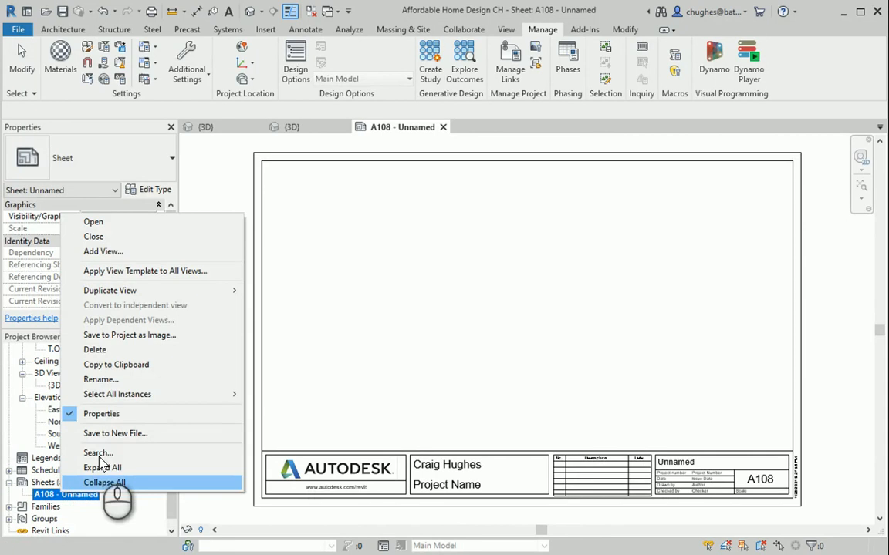
{"action": "left_click", "coordinate": [102, 380]}
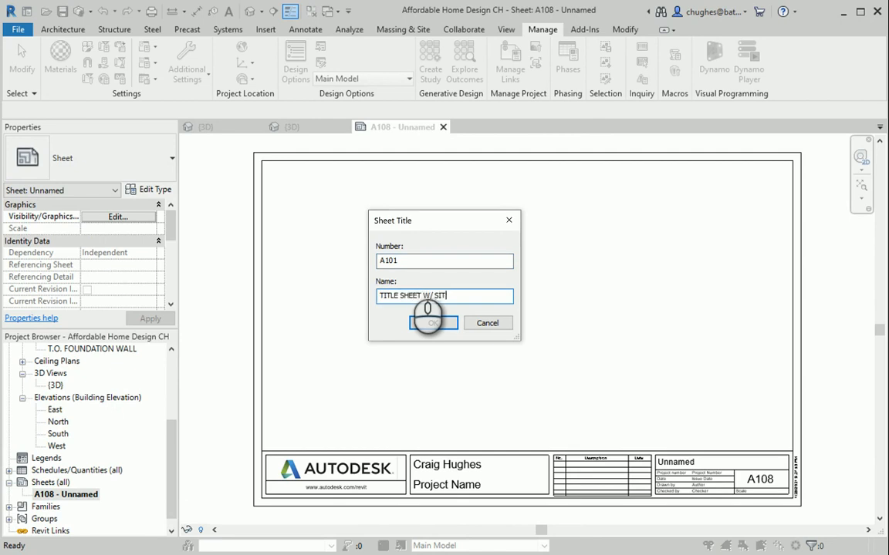
{"action": "left_click", "coordinate": [432, 323]}
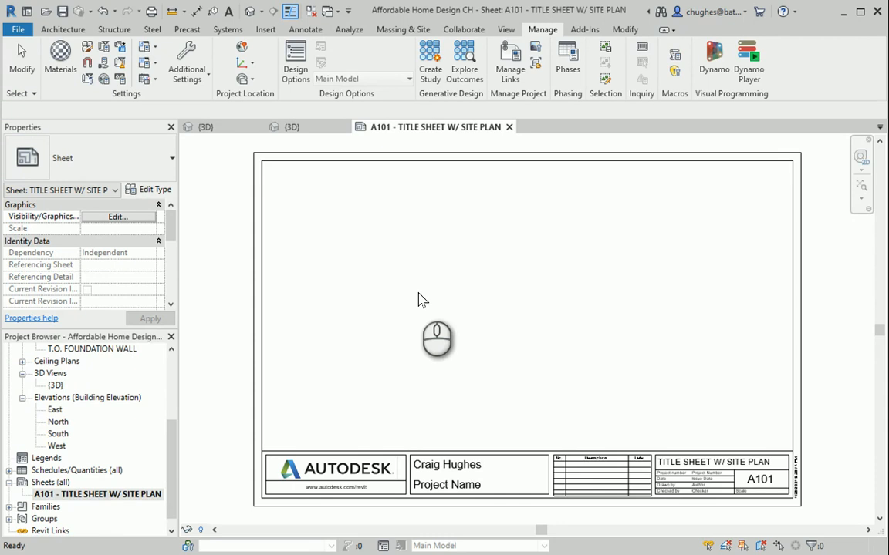
Save the house project and close its title sheet and 3D view, leaving the site plan project open.
{"action": "left_click", "coordinate": [65, 13]}
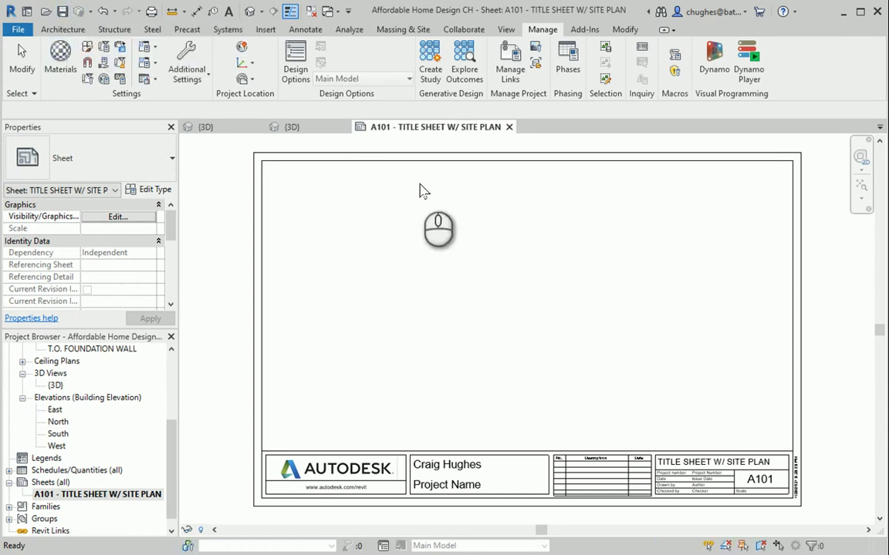
{"action": "left_click", "coordinate": [508, 126]}
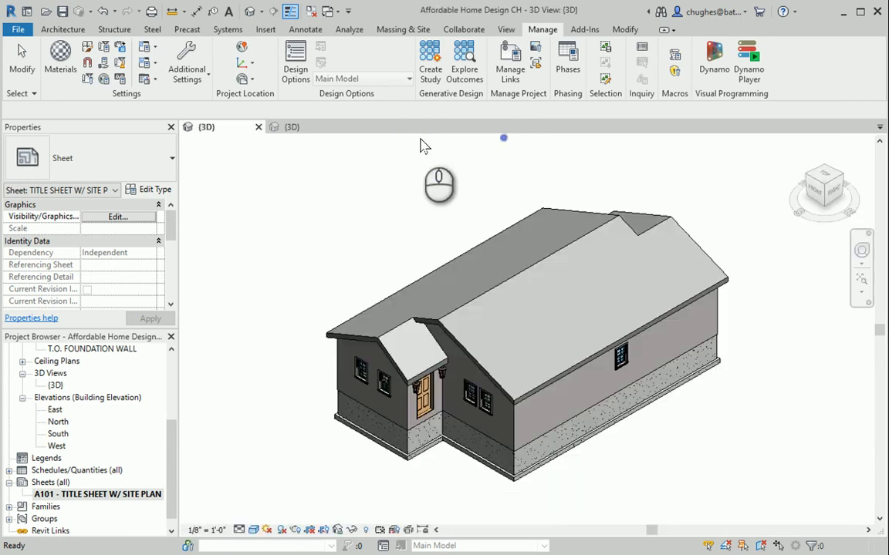
{"action": "left_click", "coordinate": [260, 128]}
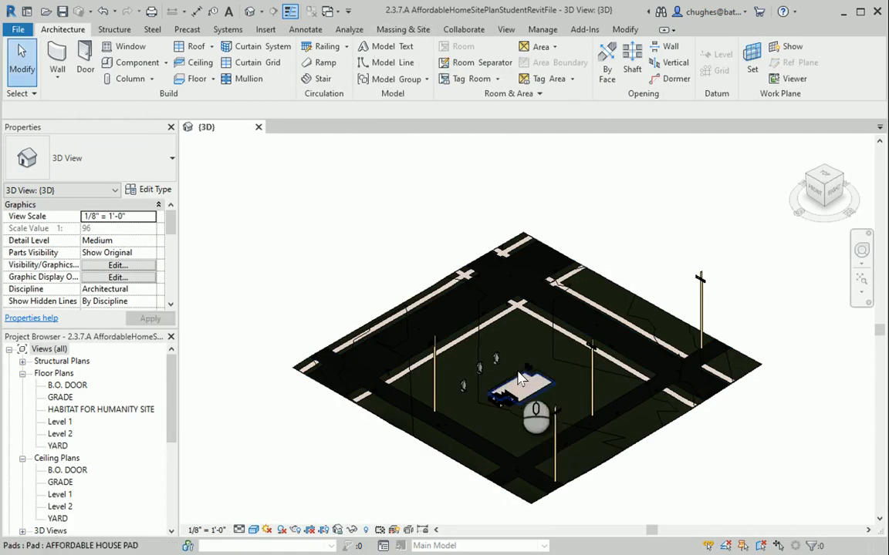
Reload the linked Affordable Home Design Revit model in the site plan project.
{"action": "left_click", "coordinate": [543, 31]}
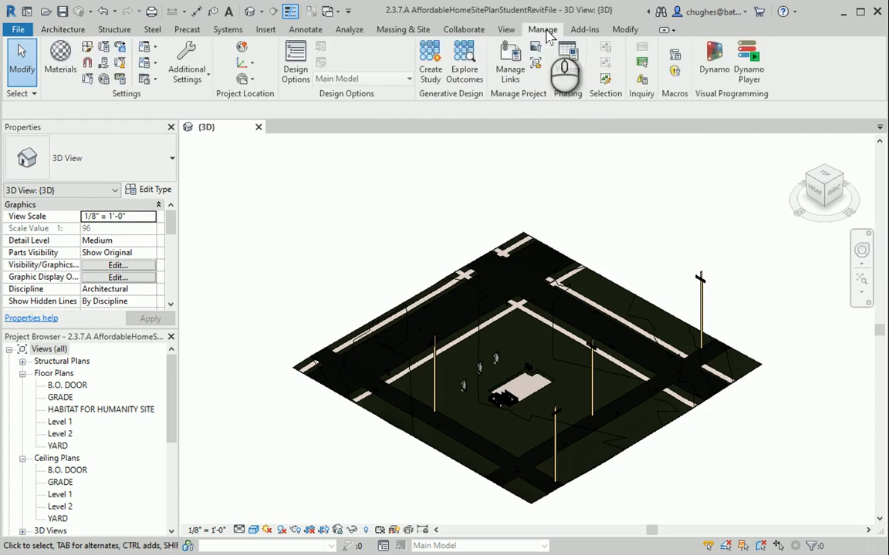
{"action": "left_click", "coordinate": [510, 71]}
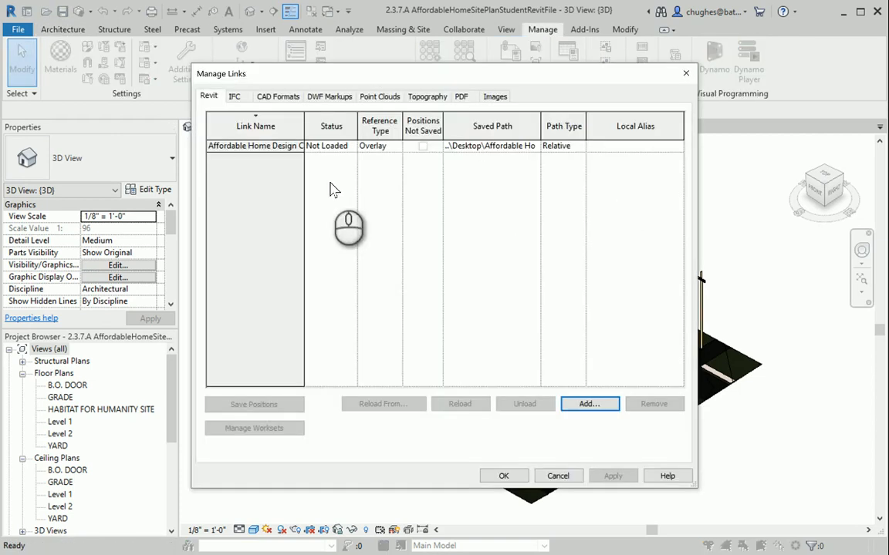
{"action": "left_click", "coordinate": [276, 147]}
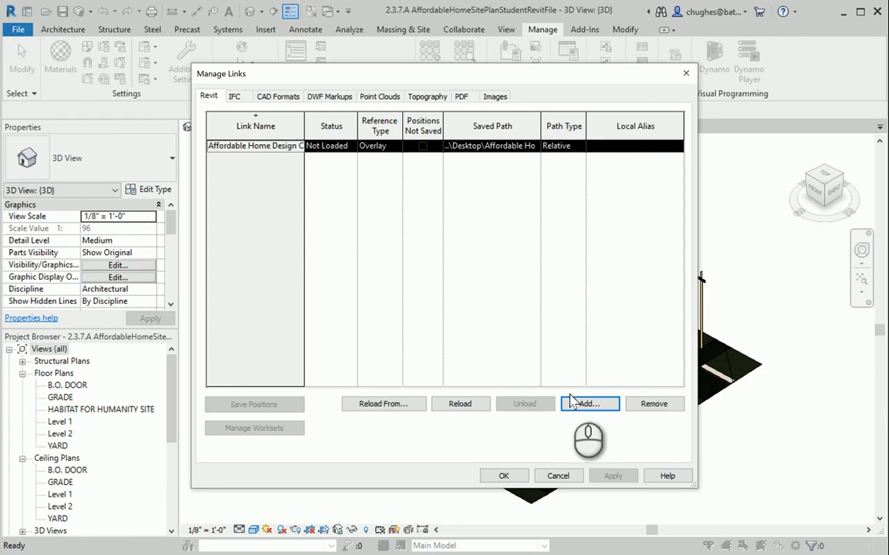
{"action": "left_click", "coordinate": [459, 403]}
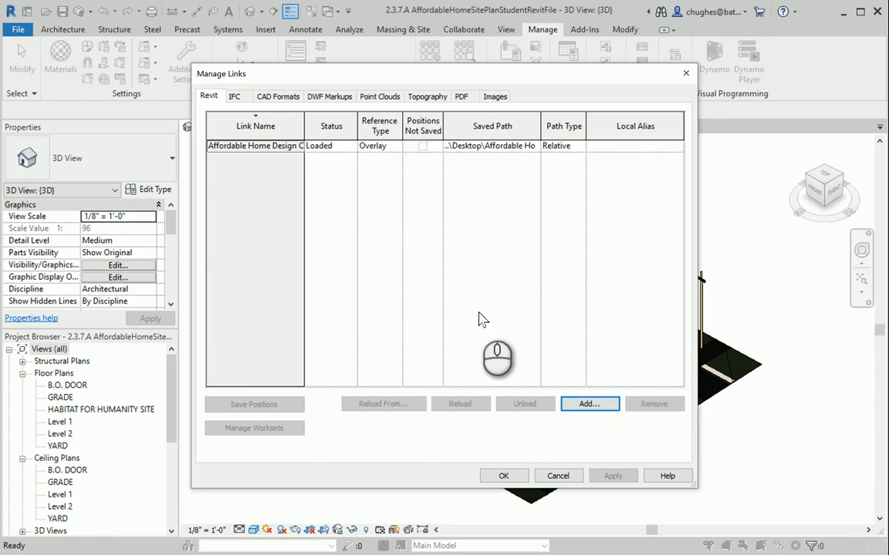
{"action": "left_click", "coordinate": [503, 476]}
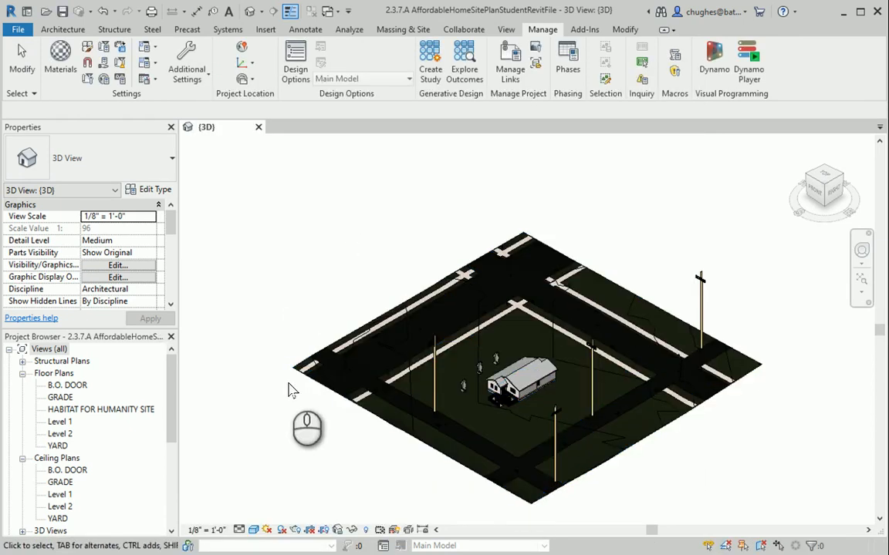
Open the HABITAT FOR HUMANITY SITE floor plan and set its visual style to Hidden Line.
{"action": "double_click", "coordinate": [114, 411]}
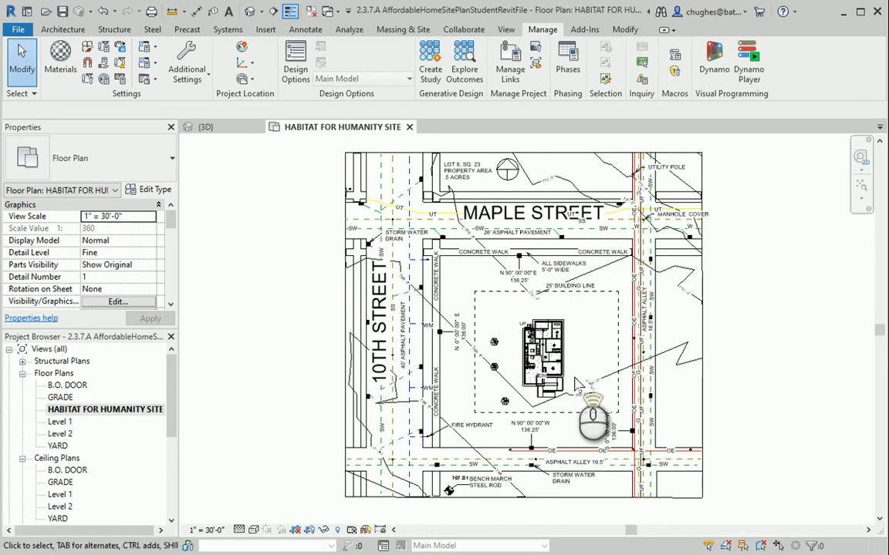
{"action": "scroll", "coordinate": [545, 393], "scroll_direction": "up", "scroll_amount": 3}
{"action": "scroll", "coordinate": [544, 394], "scroll_direction": "up", "scroll_amount": 4}
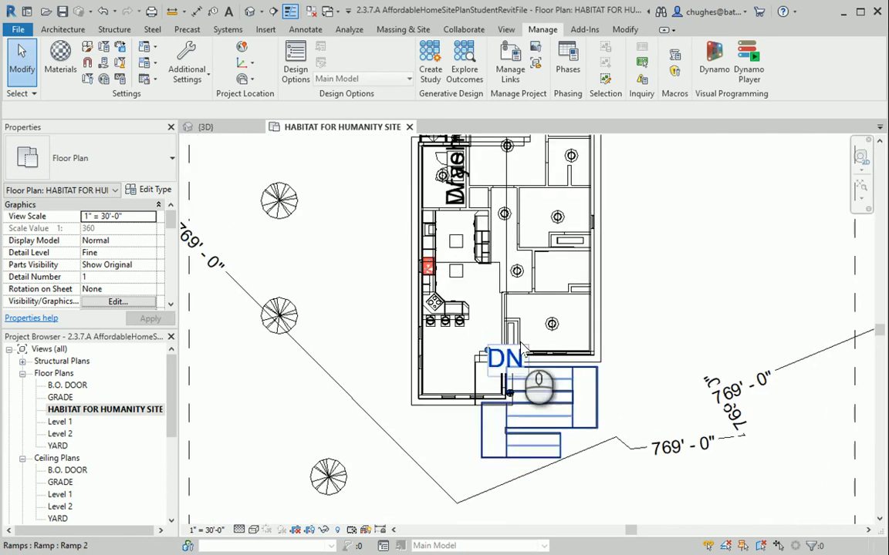
{"action": "left_click", "coordinate": [254, 530]}
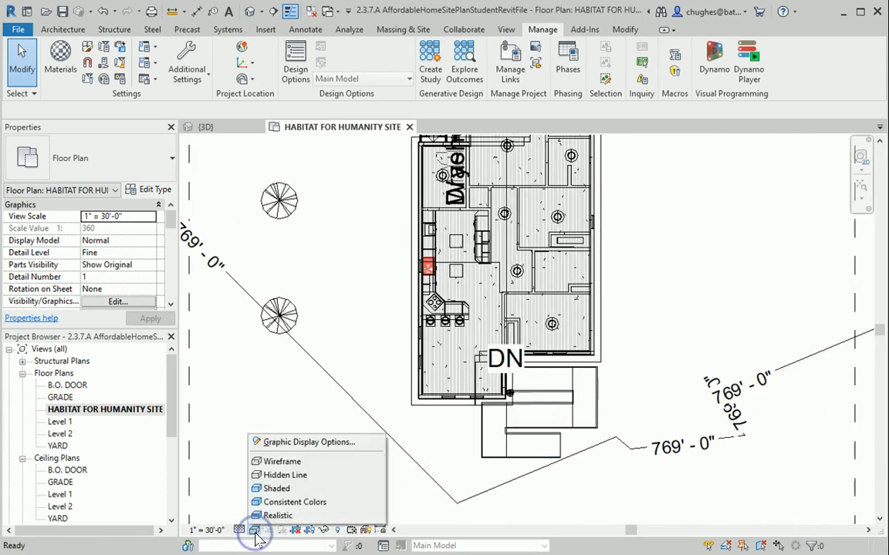
{"action": "left_click", "coordinate": [280, 475]}
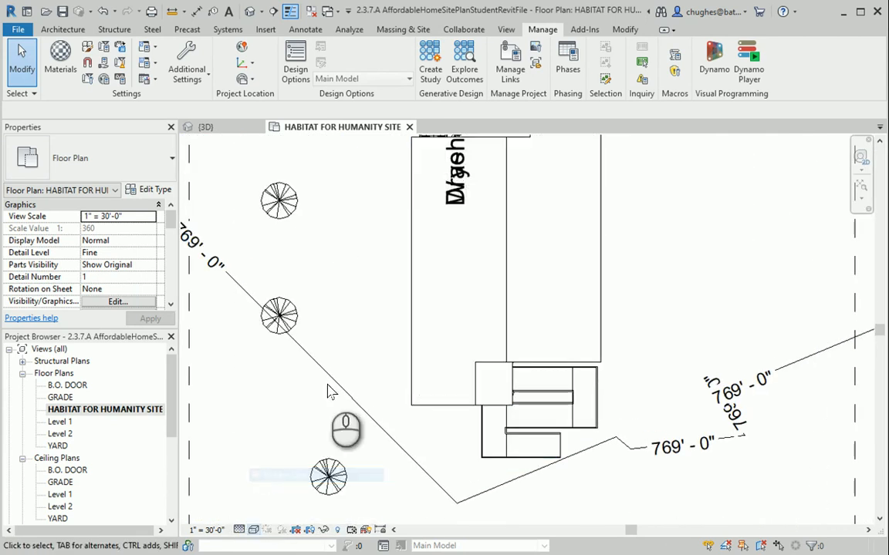
Hide the Generic Annotations category in the HABITAT FOR HUMANITY SITE floor plan to remove the Washer and Dryer labels from the linked house.
{"action": "scroll", "coordinate": [331, 400], "scroll_direction": "down", "scroll_amount": 4}
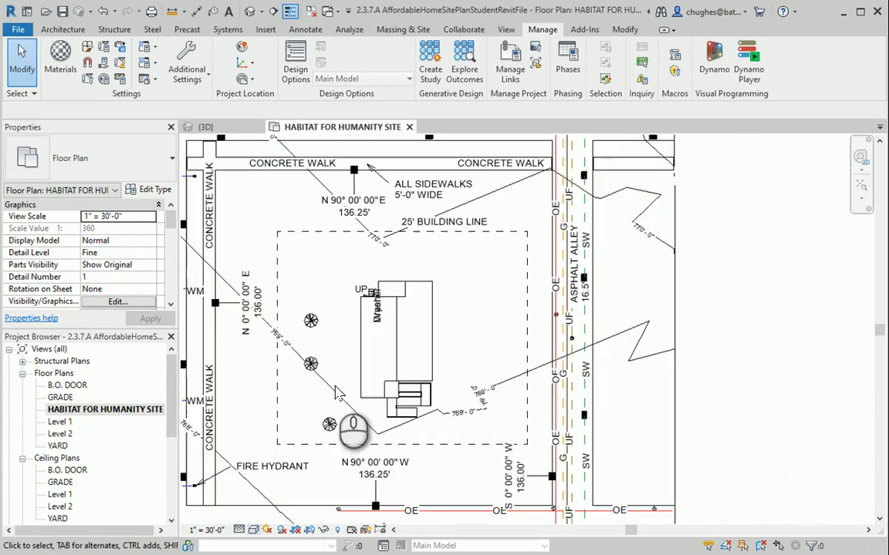
{"action": "scroll", "coordinate": [378, 300], "scroll_direction": "up", "scroll_amount": 4}
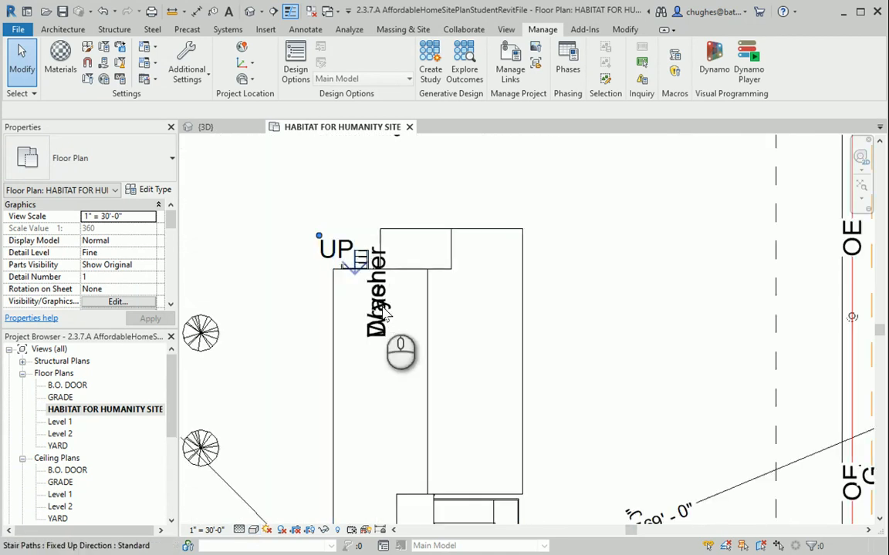
{"action": "scroll", "coordinate": [381, 302], "scroll_direction": "up", "scroll_amount": 2}
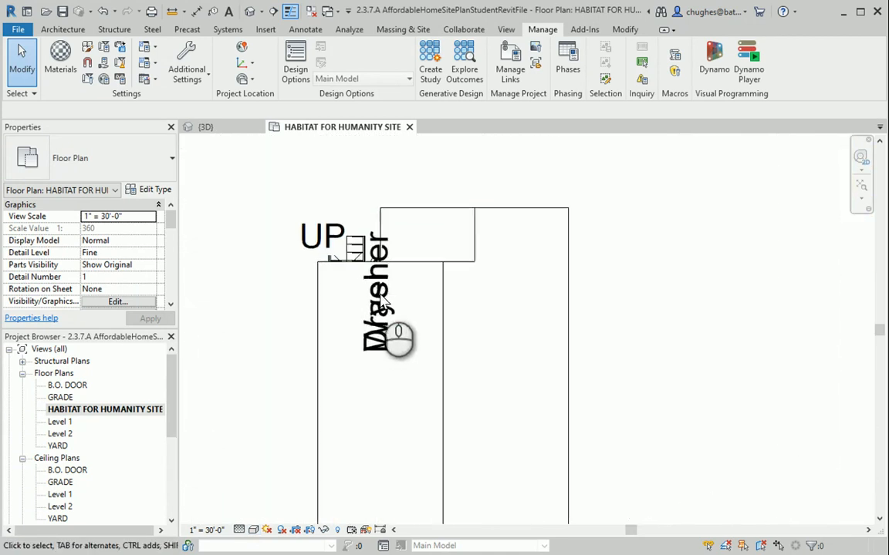
{"action": "middle_click_drag", "start_coordinate": [381, 303], "coordinate": [468, 305]}
{"action": "scroll", "coordinate": [468, 305], "scroll_direction": "down", "scroll_amount": 2}
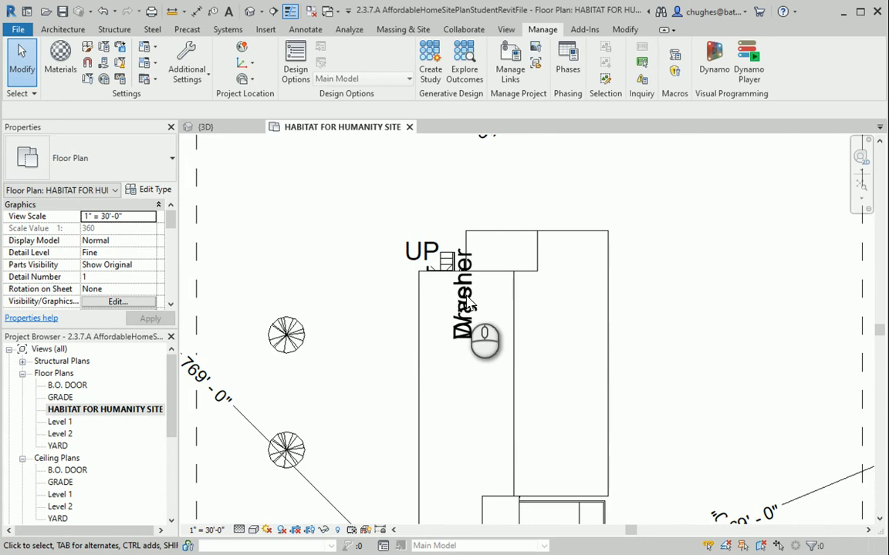
{"action": "key", "text": "v"}
{"action": "key", "text": "g"}
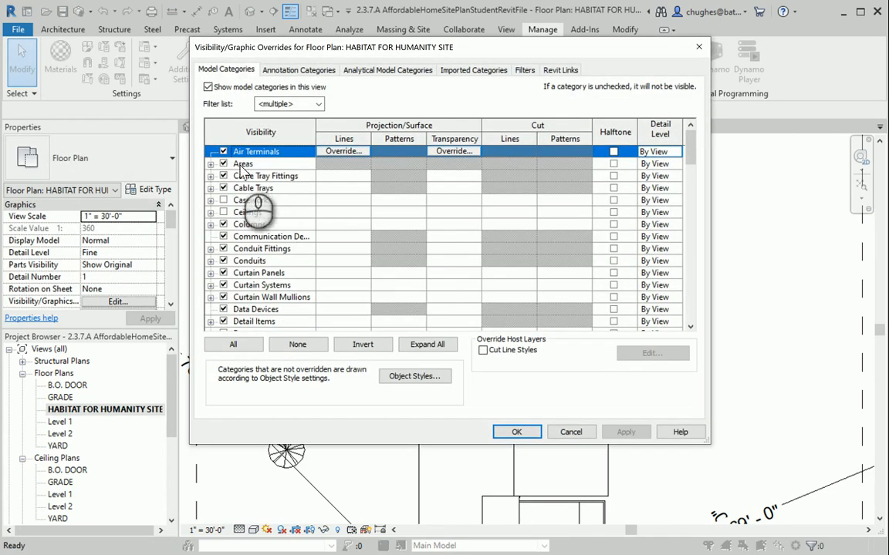
{"action": "left_click", "coordinate": [298, 70]}
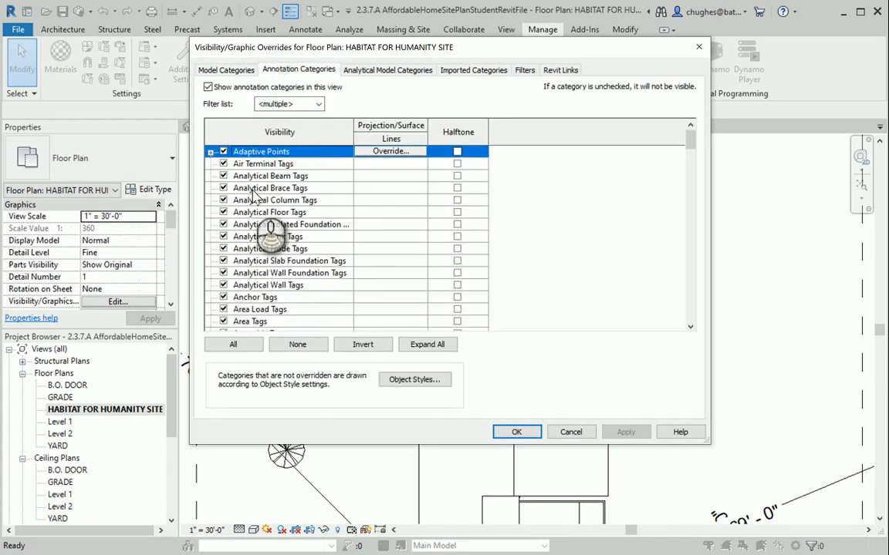
{"action": "scroll", "coordinate": [255, 200], "scroll_direction": "down", "scroll_amount": 2}
{"action": "scroll", "coordinate": [255, 197], "scroll_direction": "down", "scroll_amount": 6}
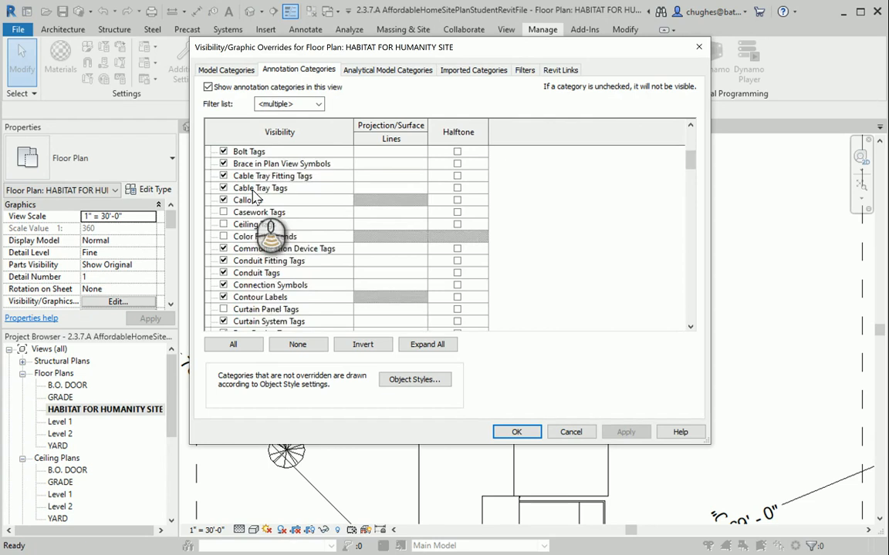
{"action": "scroll", "coordinate": [255, 197], "scroll_direction": "down", "scroll_amount": 7}
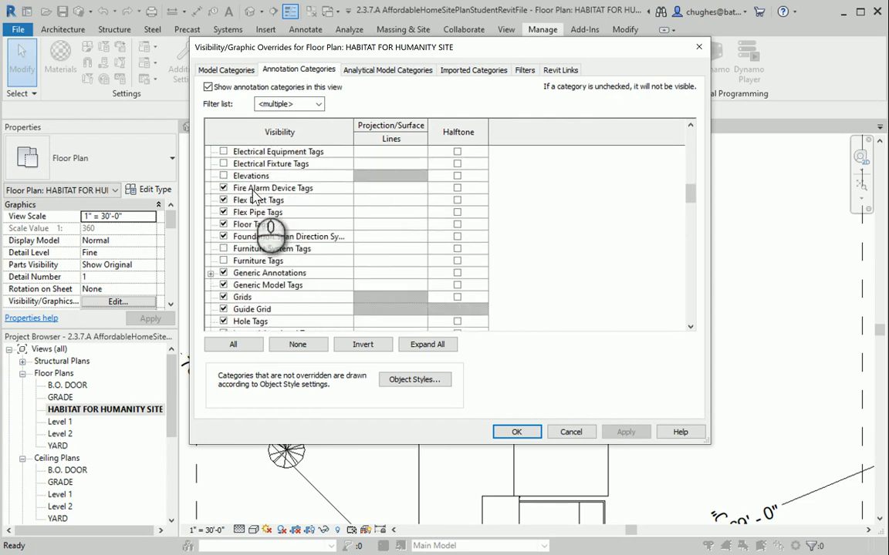
{"action": "scroll", "coordinate": [258, 278], "scroll_direction": "down", "scroll_amount": 1}
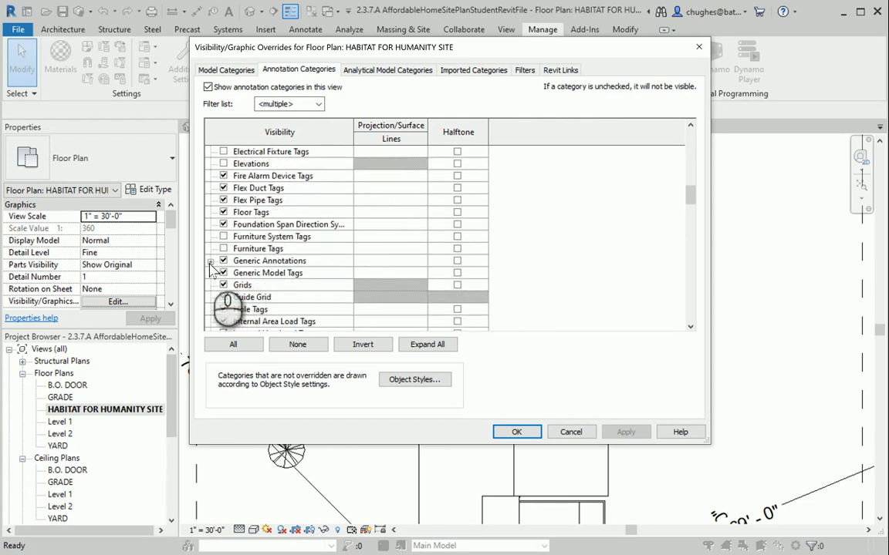
{"action": "left_click", "coordinate": [210, 261]}
{"action": "scroll", "coordinate": [218, 282], "scroll_direction": "down", "scroll_amount": 1}
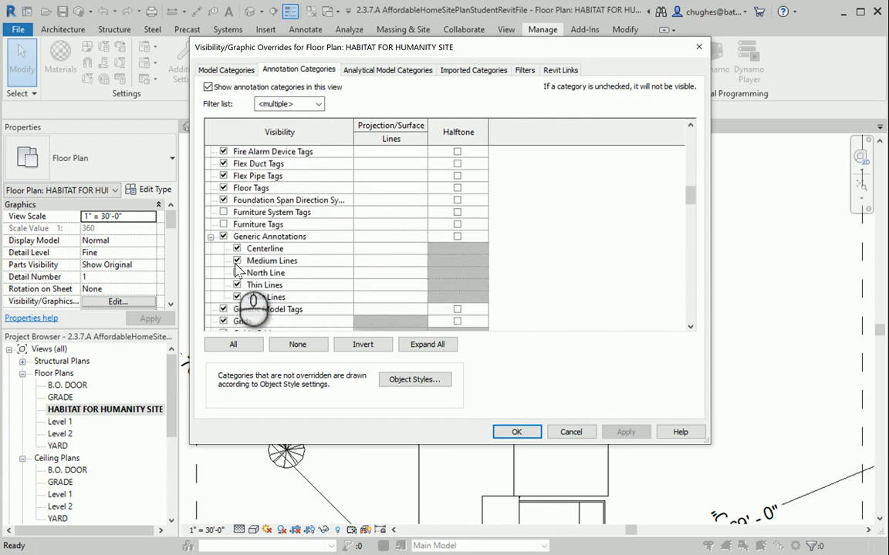
{"action": "left_click", "coordinate": [210, 238]}
{"action": "left_click", "coordinate": [223, 237]}
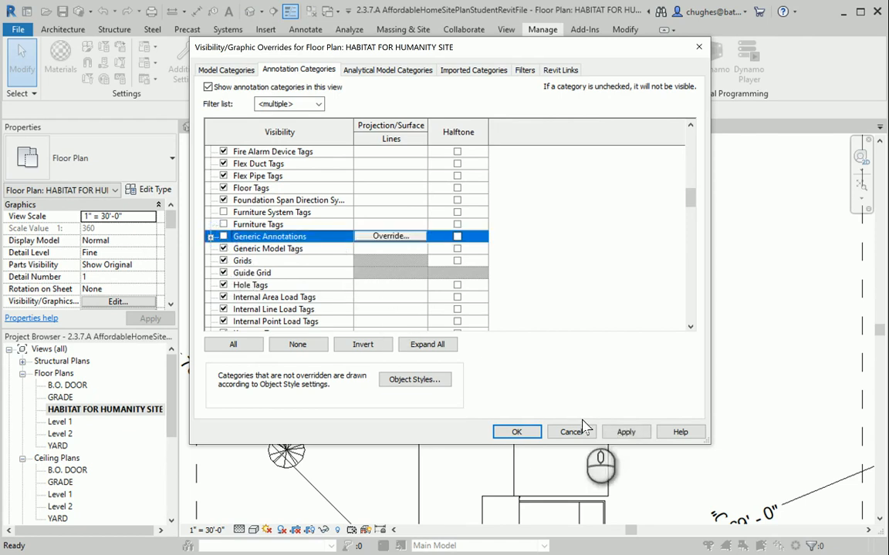
{"action": "left_click", "coordinate": [624, 432]}
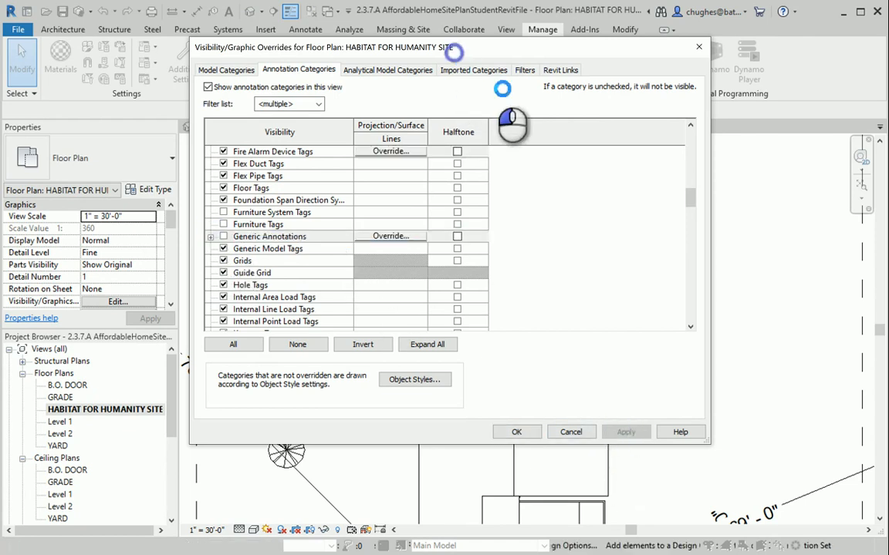
{"action": "left_click_drag", "start_coordinate": [401, 49], "coordinate": [567, 260]}
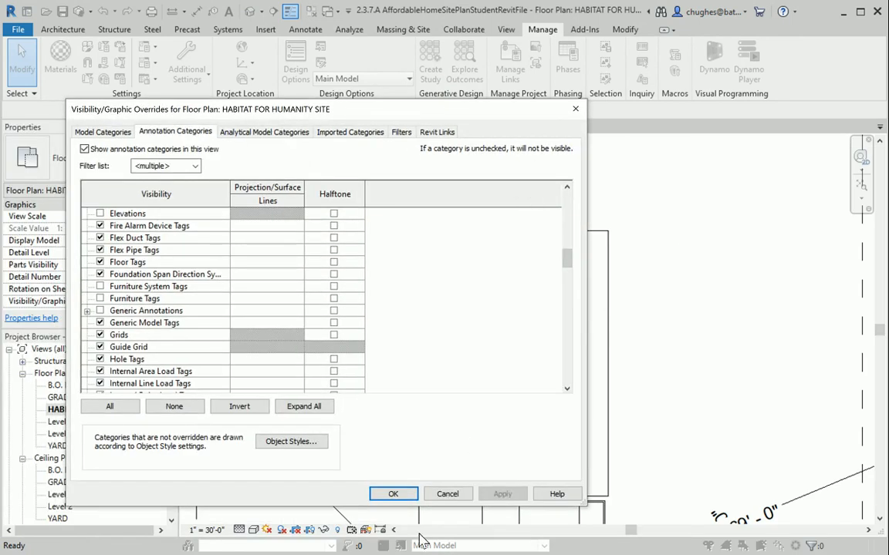
{"action": "left_click", "coordinate": [394, 494]}
Save the whole HABITAT FOR HUMANITY SITE floor plan to the project as an image named Affordable Home Site Plan.
{"action": "scroll", "coordinate": [462, 318], "scroll_direction": "down", "scroll_amount": 2}
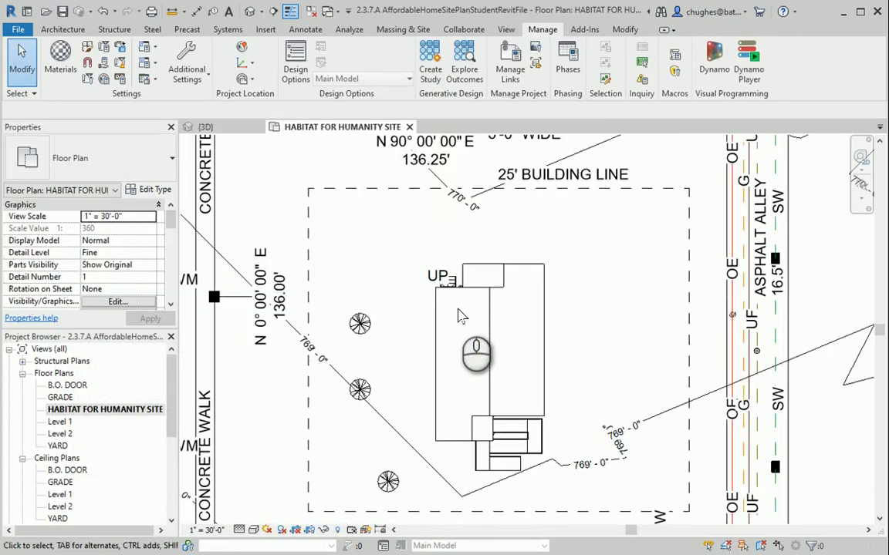
{"action": "scroll", "coordinate": [461, 315], "scroll_direction": "down", "scroll_amount": 3}
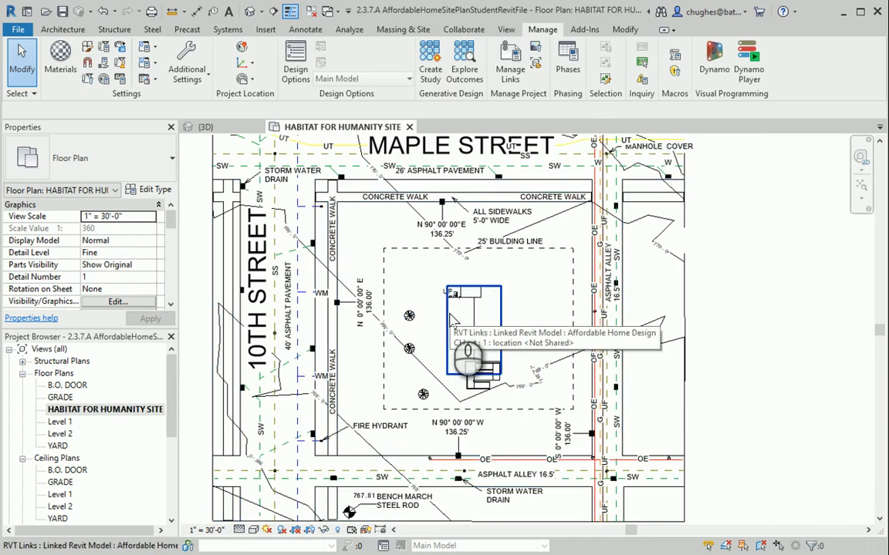
{"action": "scroll", "coordinate": [453, 320], "scroll_direction": "down", "scroll_amount": 3}
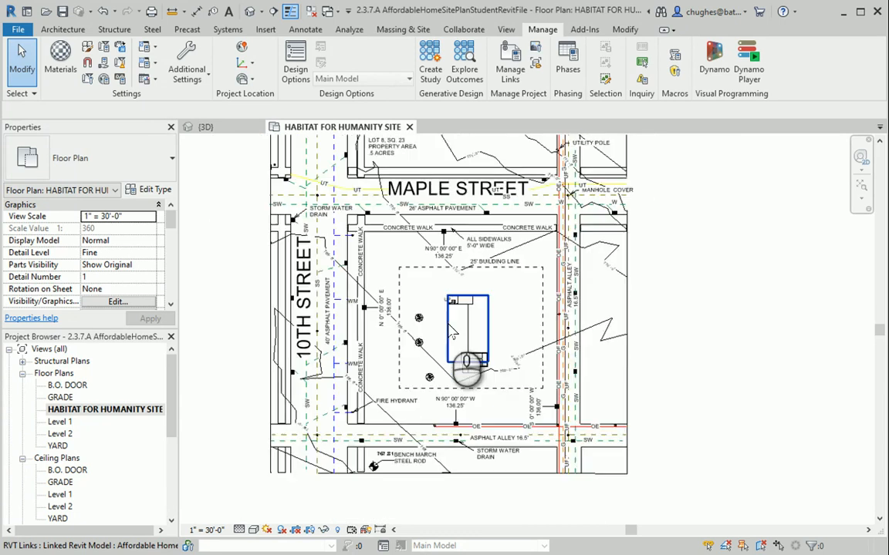
{"action": "scroll", "coordinate": [453, 332], "scroll_direction": "up", "scroll_amount": 2}
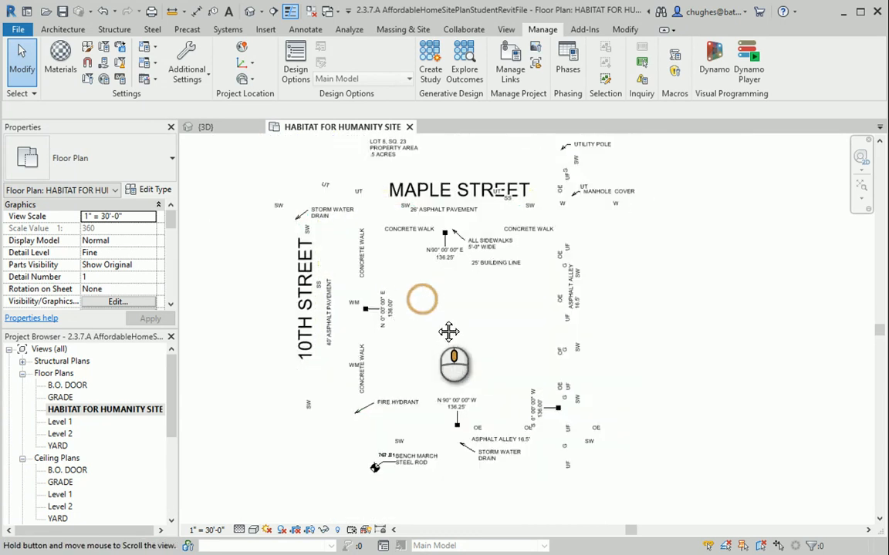
{"action": "middle_click_drag", "start_coordinate": [448, 332], "coordinate": [509, 320]}
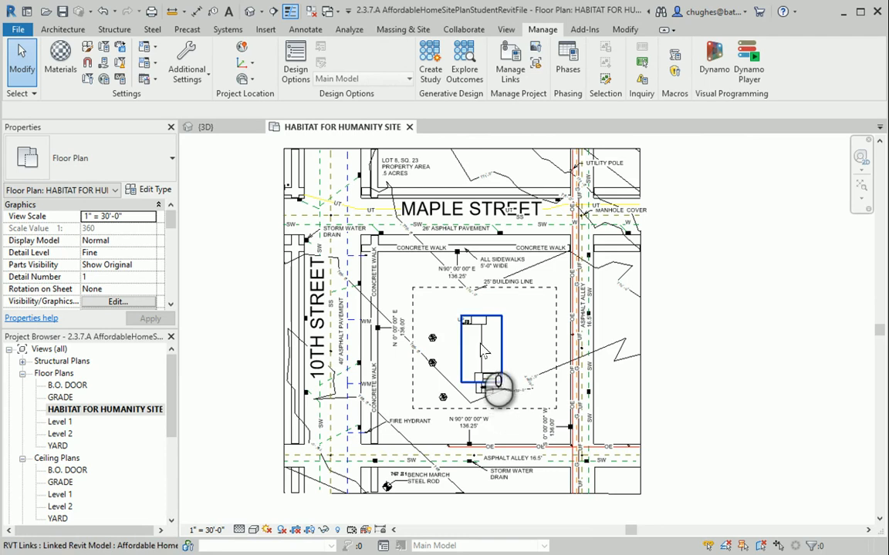
{"action": "double_click", "coordinate": [101, 409]}
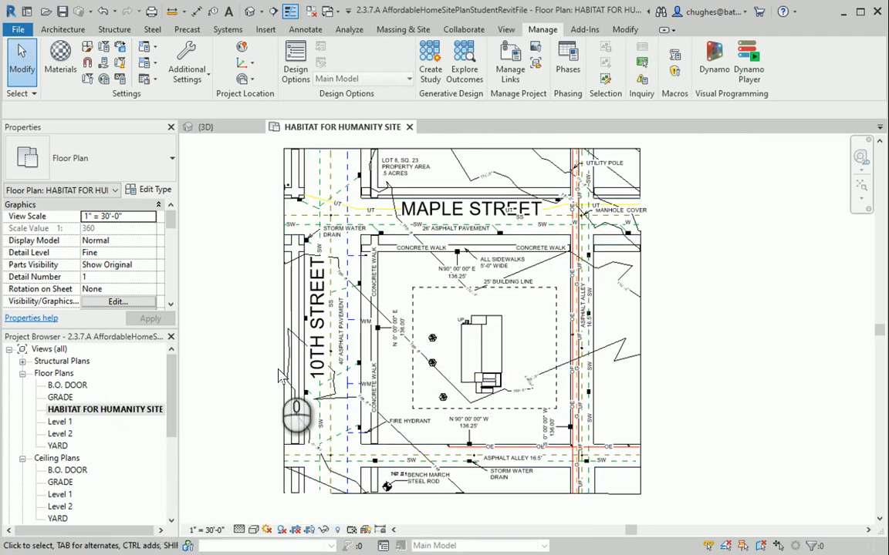
{"action": "left_click", "coordinate": [109, 410]}
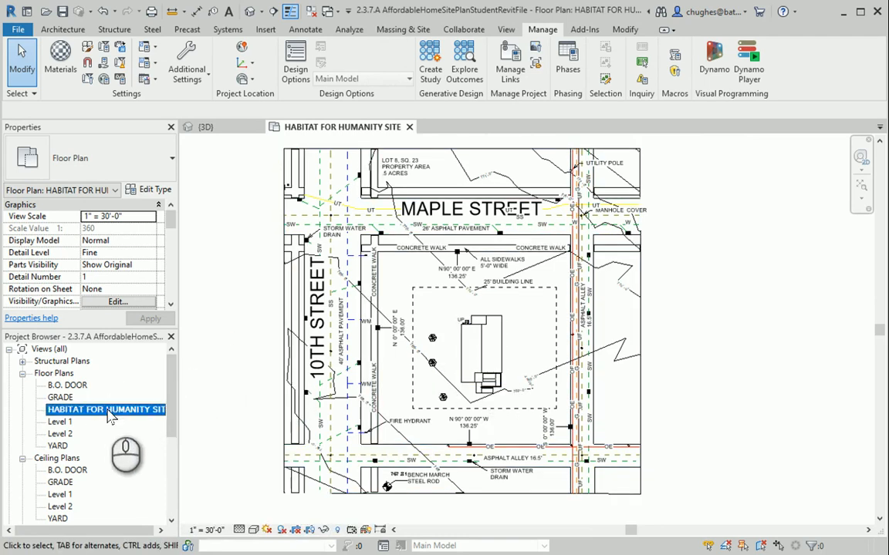
{"action": "right_click", "coordinate": [109, 415]}
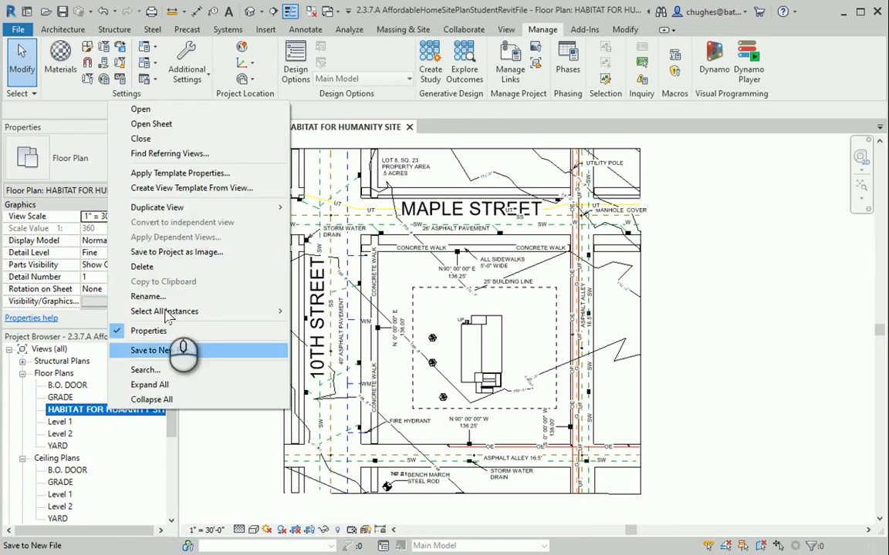
{"action": "left_click", "coordinate": [192, 256]}
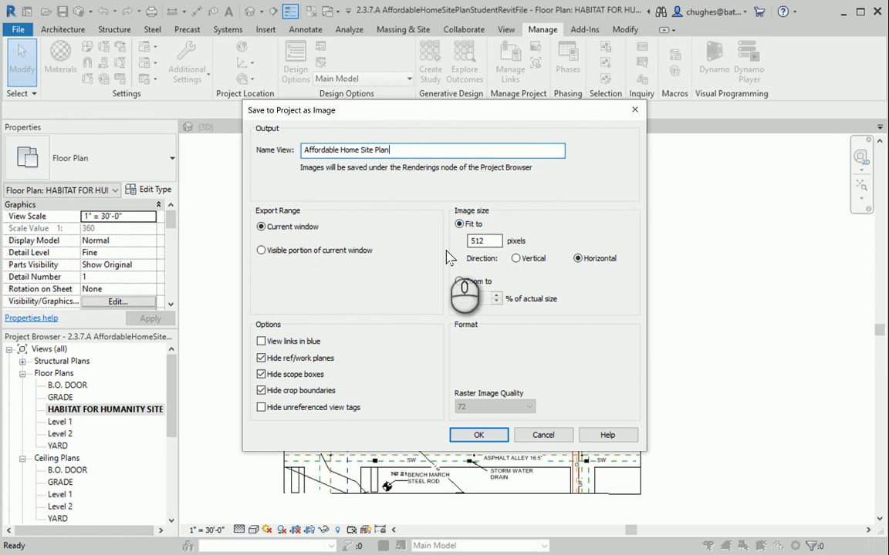
{"action": "left_click", "coordinate": [479, 437]}
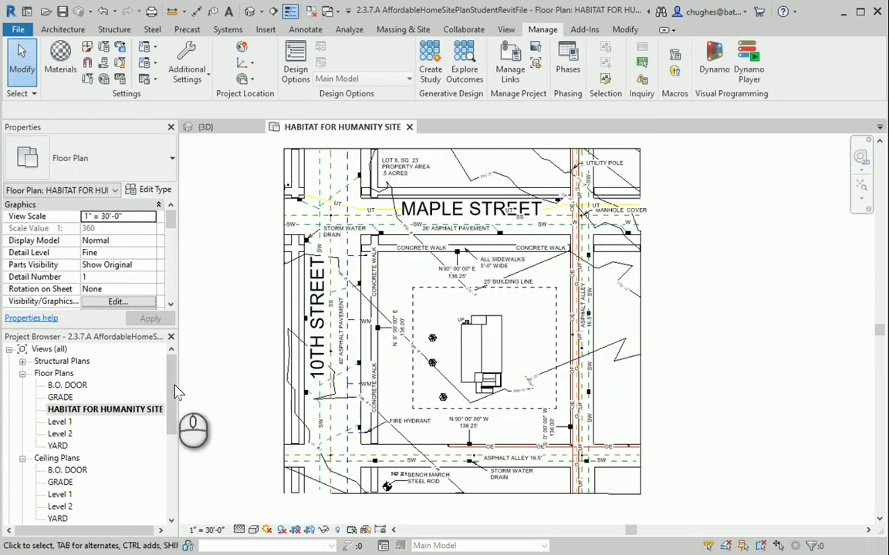
Open the saved Affordable Home Site Plan image from the project's renderings to check it.
{"action": "left_click_drag", "start_coordinate": [171, 392], "coordinate": [171, 518]}
{"action": "left_click", "coordinate": [24, 422]}
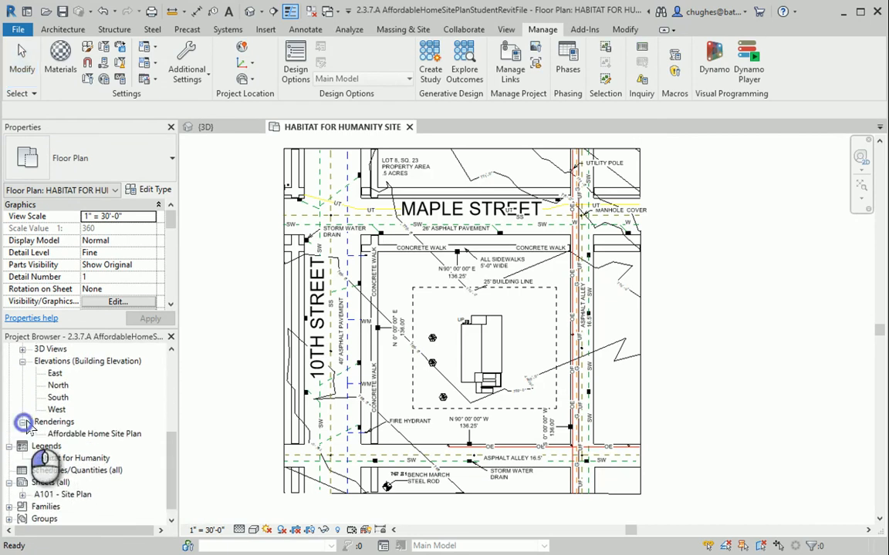
{"action": "double_click", "coordinate": [85, 433]}
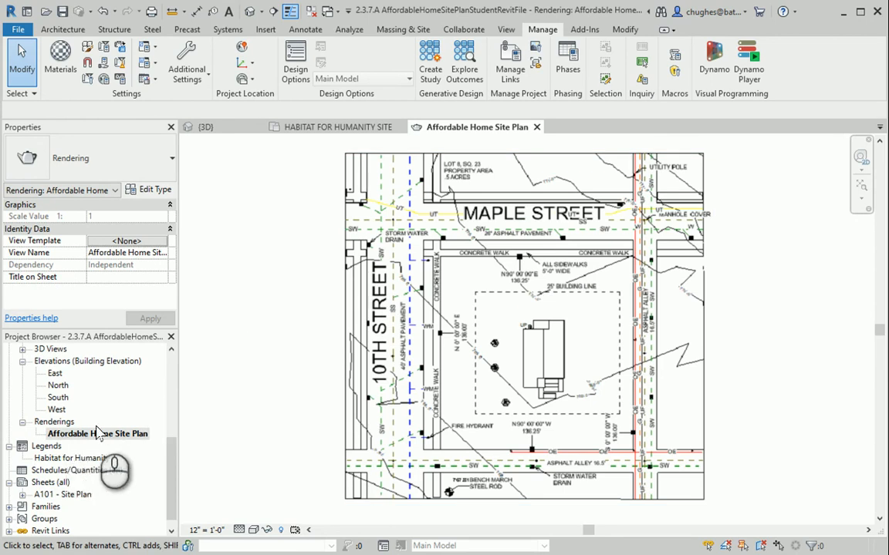
{"action": "scroll", "coordinate": [99, 433], "scroll_direction": "up", "scroll_amount": 4}
{"action": "scroll", "coordinate": [98, 432], "scroll_direction": "up", "scroll_amount": 2}
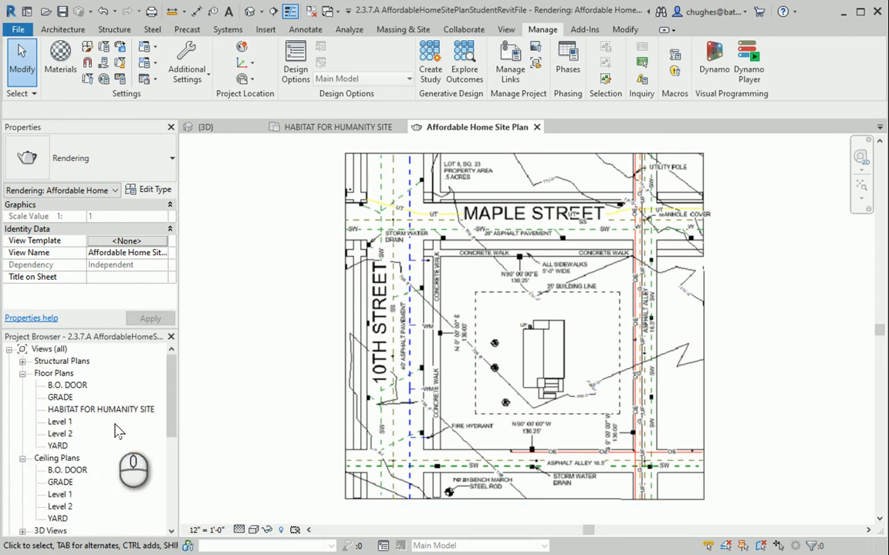
{"action": "scroll", "coordinate": [103, 452], "scroll_direction": "down", "scroll_amount": 5}
{"action": "scroll", "coordinate": [106, 451], "scroll_direction": "down", "scroll_amount": 2}
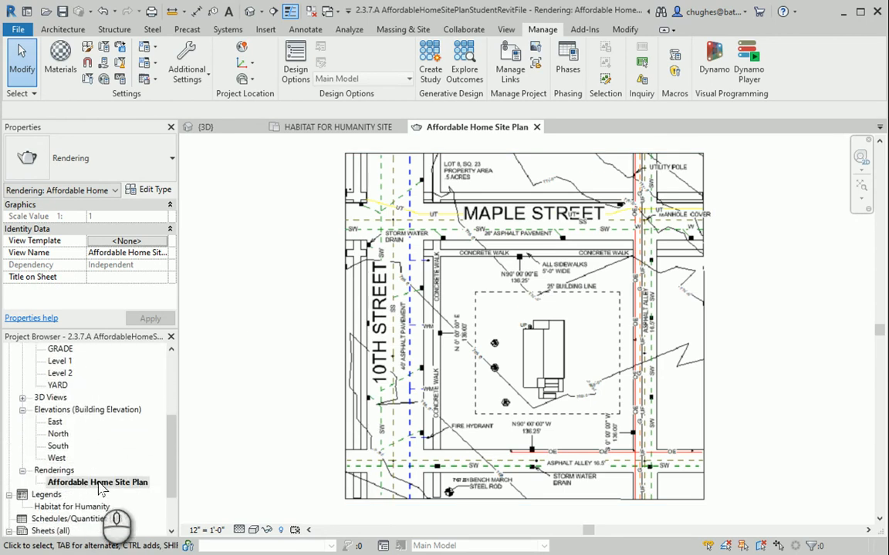
Open the default {3D} view and frame the linked house with its entry ramp and nearby trees.
{"action": "left_click", "coordinate": [25, 399]}
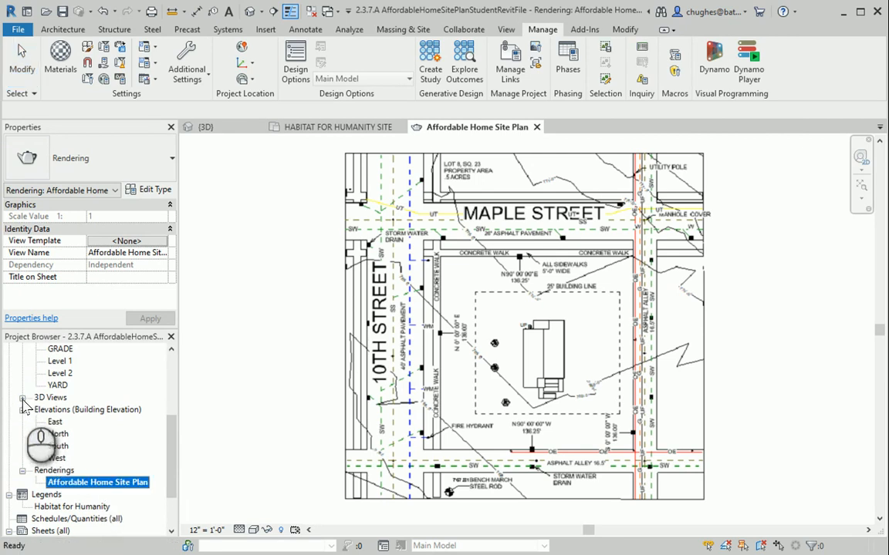
{"action": "left_click", "coordinate": [23, 398]}
{"action": "left_click", "coordinate": [54, 409]}
{"action": "double_click", "coordinate": [54, 410]}
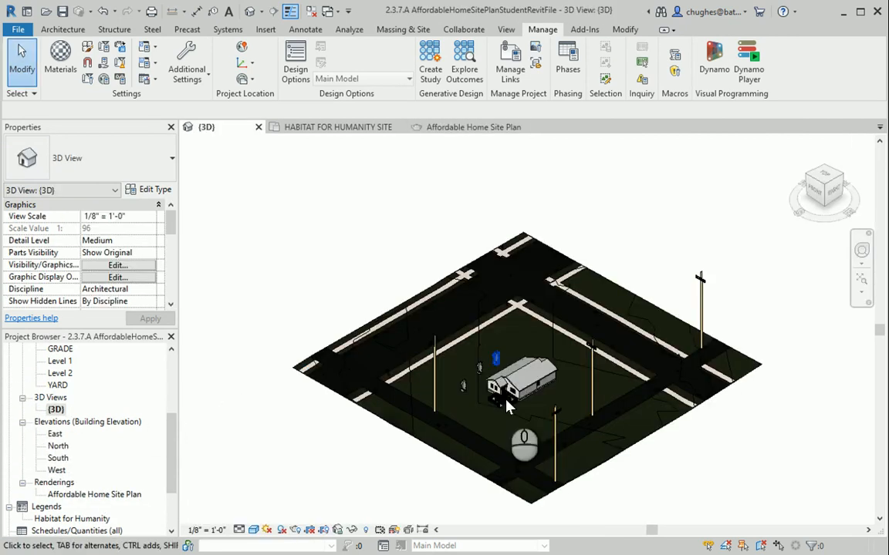
{"action": "scroll", "coordinate": [514, 417], "scroll_direction": "up", "scroll_amount": 3}
{"action": "scroll", "coordinate": [523, 398], "scroll_direction": "up", "scroll_amount": 5}
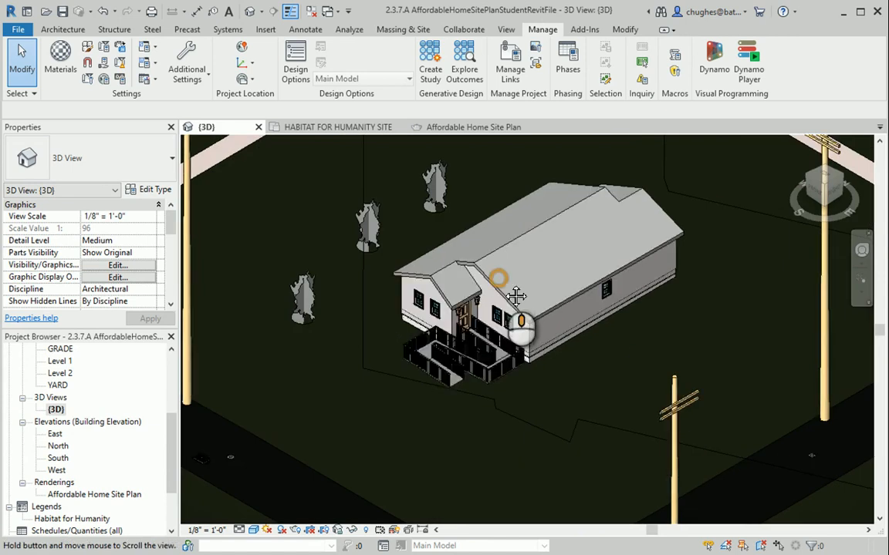
{"action": "scroll", "coordinate": [506, 365], "scroll_direction": "down", "scroll_amount": 1}
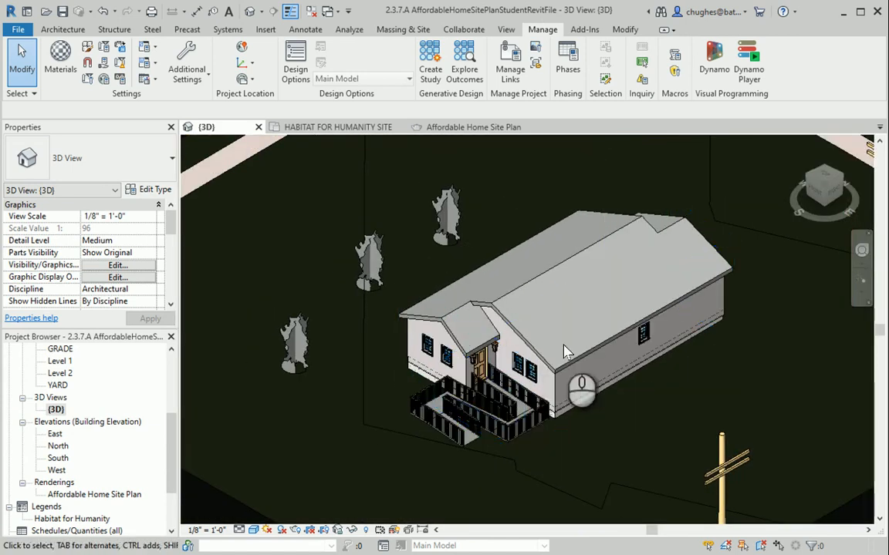
{"action": "middle_click_drag", "start_coordinate": [536, 382], "coordinate": [491, 344]}
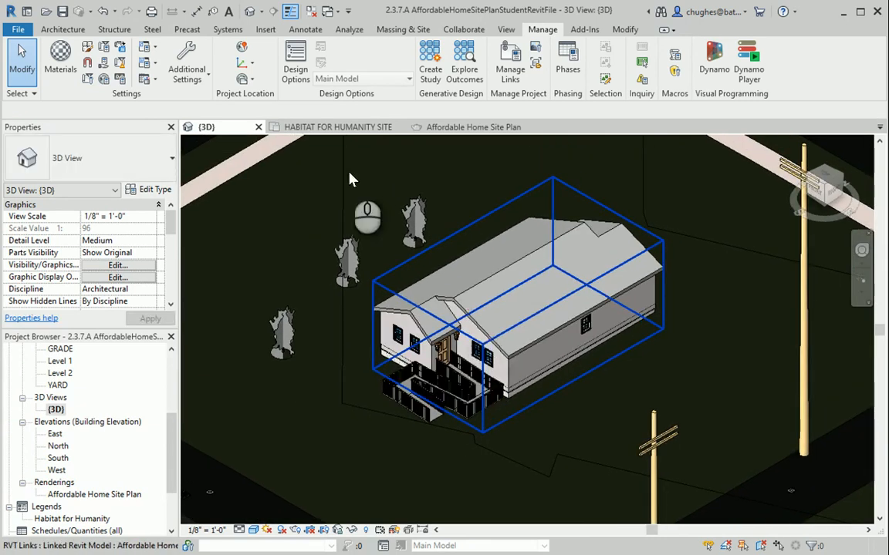
Review the rendering quality, output and lighting settings available for the {3D} view, and close them without rendering.
{"action": "left_click", "coordinate": [318, 33]}
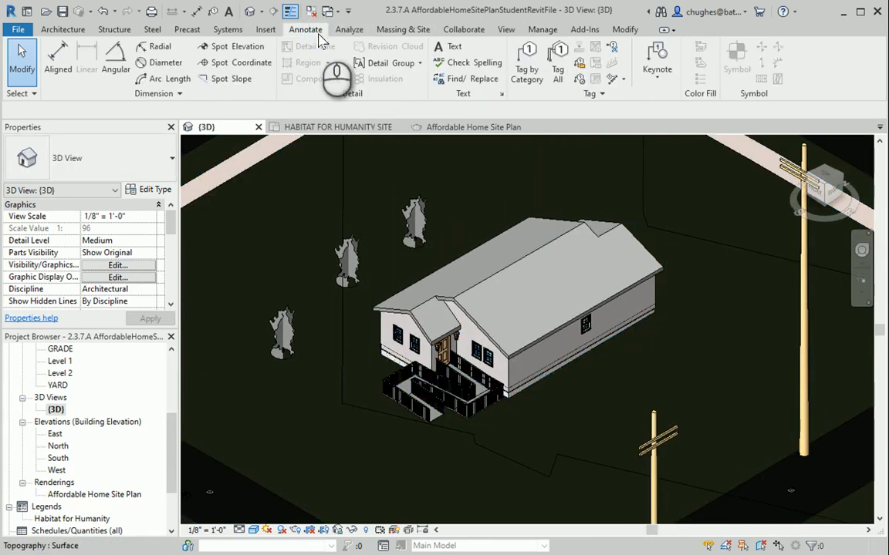
{"action": "left_click", "coordinate": [506, 29]}
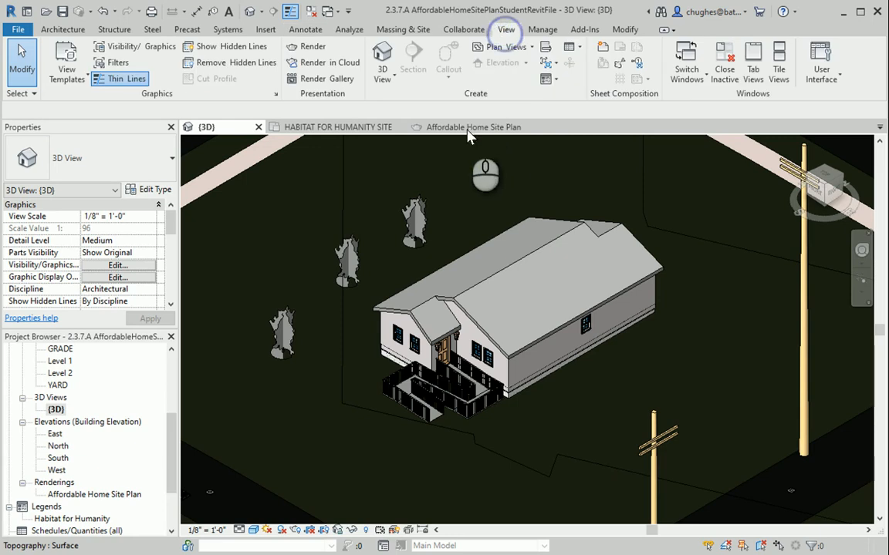
{"action": "left_click", "coordinate": [311, 46]}
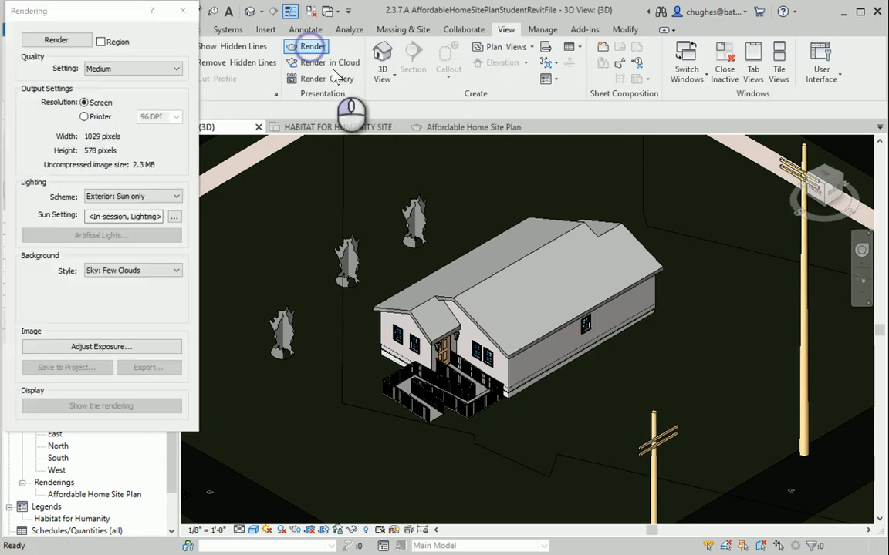
{"action": "left_click", "coordinate": [98, 69]}
{"action": "left_click", "coordinate": [55, 71]}
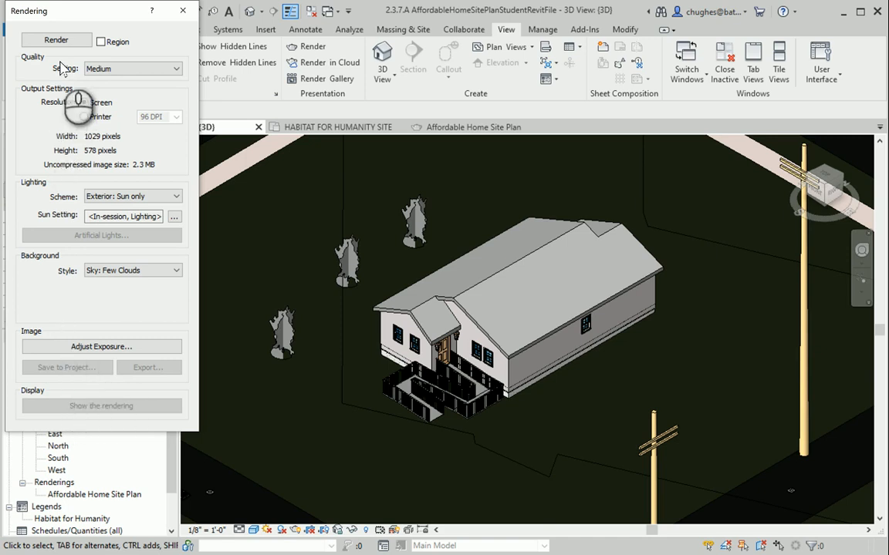
{"action": "left_click", "coordinate": [189, 13]}
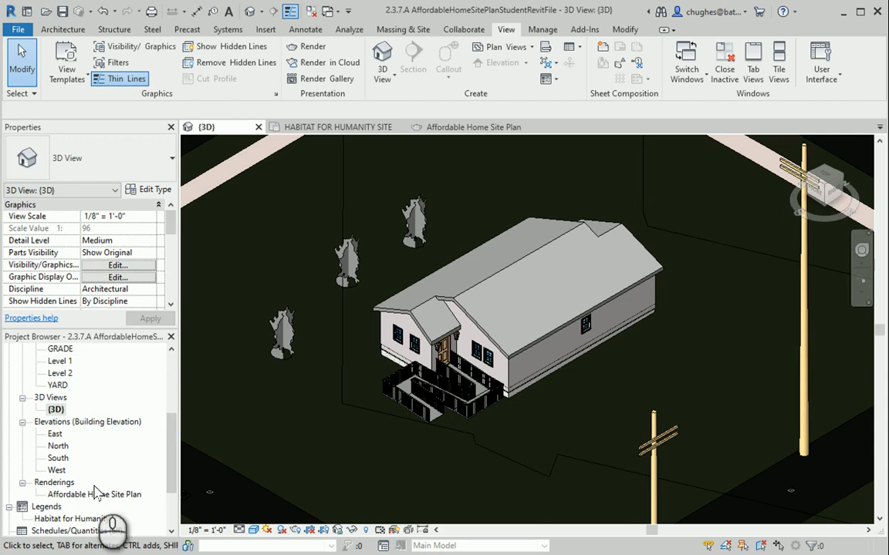
Copy the Affordable Home Site Plan rendering from the project's renderings to the clipboard.
{"action": "scroll", "coordinate": [81, 482], "scroll_direction": "down", "scroll_amount": 1}
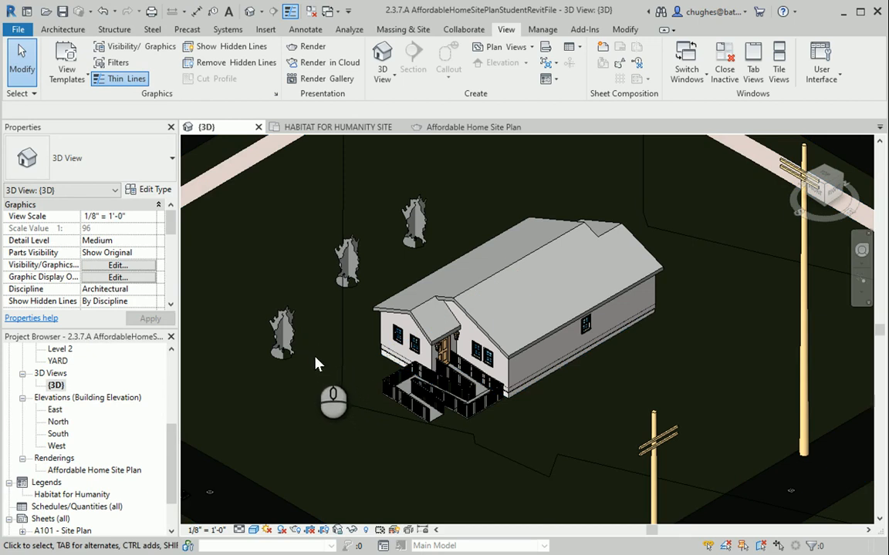
{"action": "right_click", "coordinate": [106, 472]}
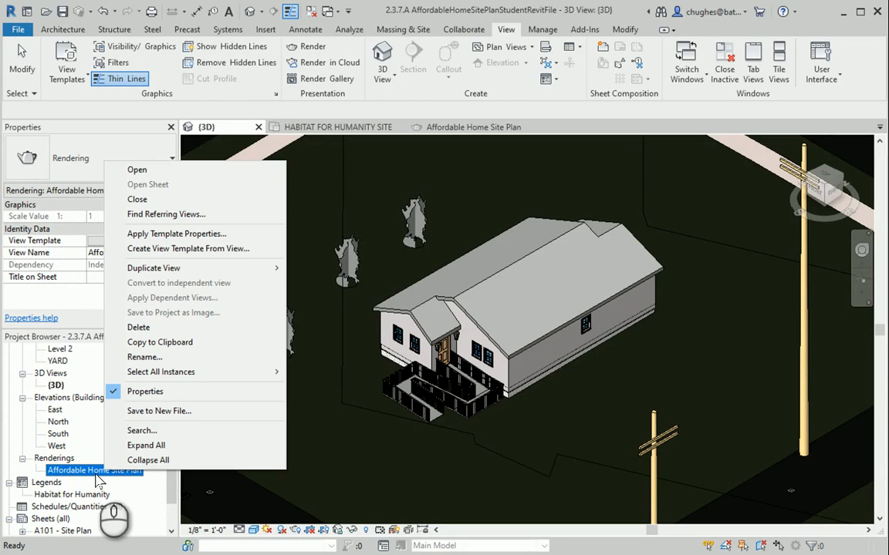
{"action": "left_click", "coordinate": [158, 345]}
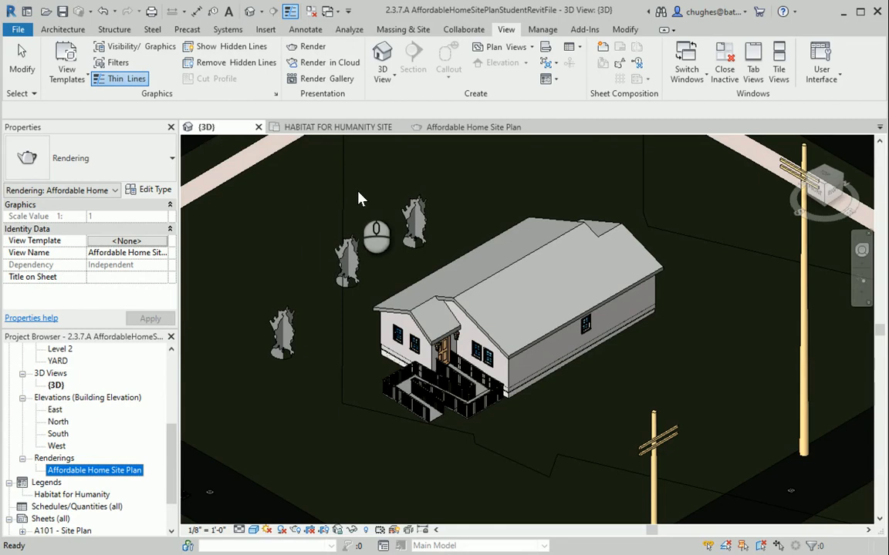
Unload the linked Affordable Home Design Revit model from the site plan project.
{"action": "left_click", "coordinate": [542, 30]}
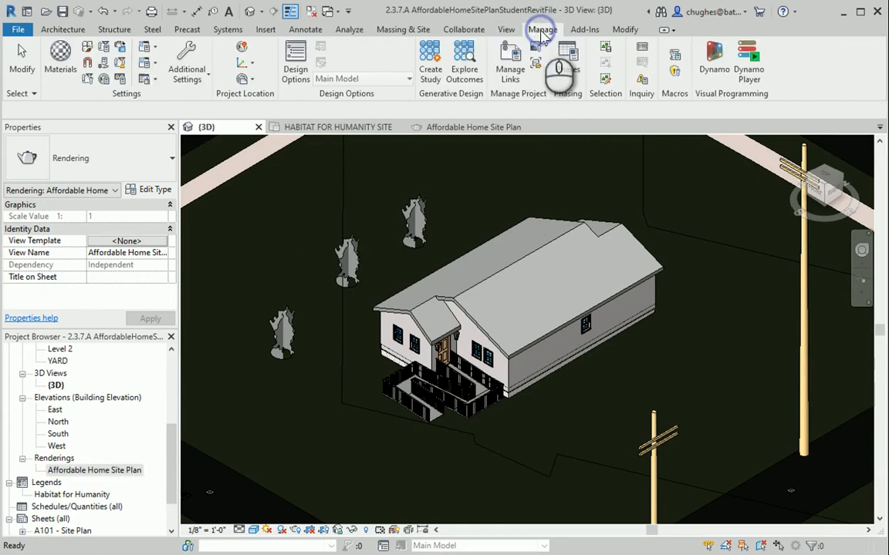
{"action": "left_click", "coordinate": [505, 65]}
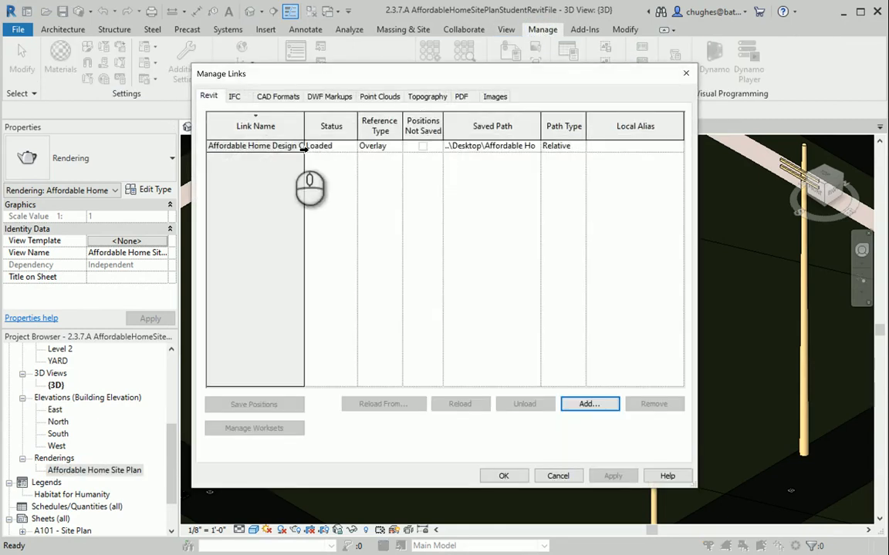
{"action": "left_click", "coordinate": [275, 145]}
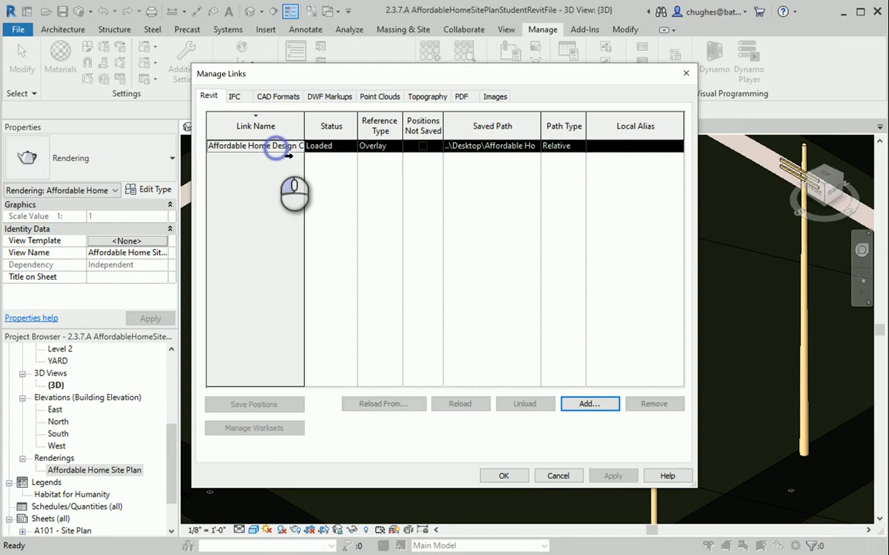
{"action": "left_click", "coordinate": [525, 403]}
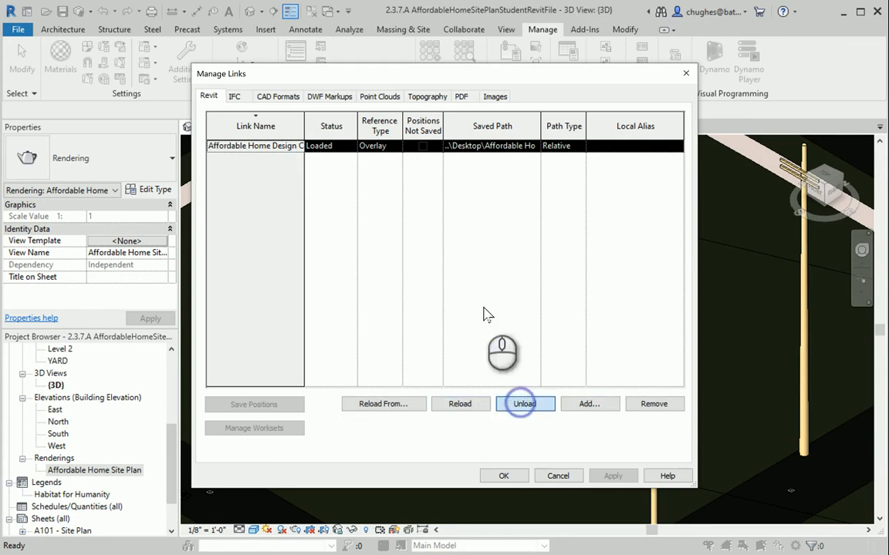
{"action": "left_click", "coordinate": [543, 307]}
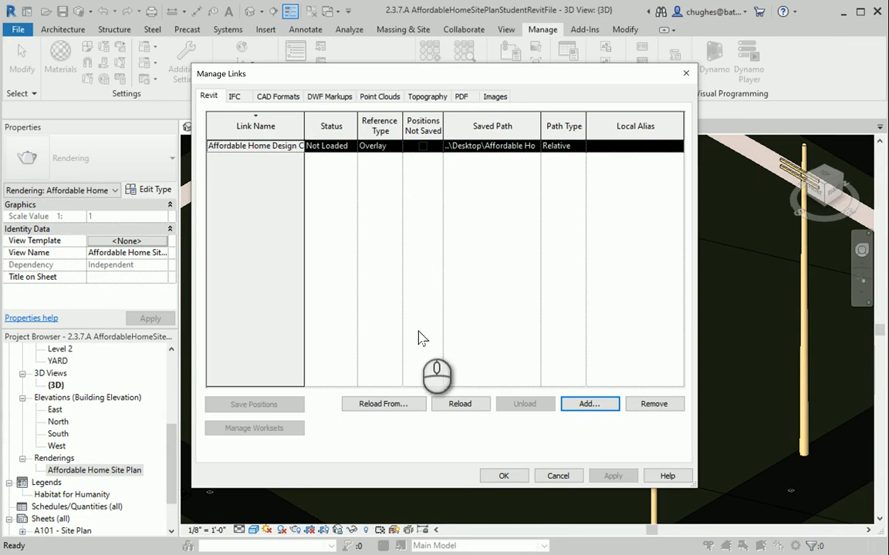
{"action": "left_click", "coordinate": [504, 476]}
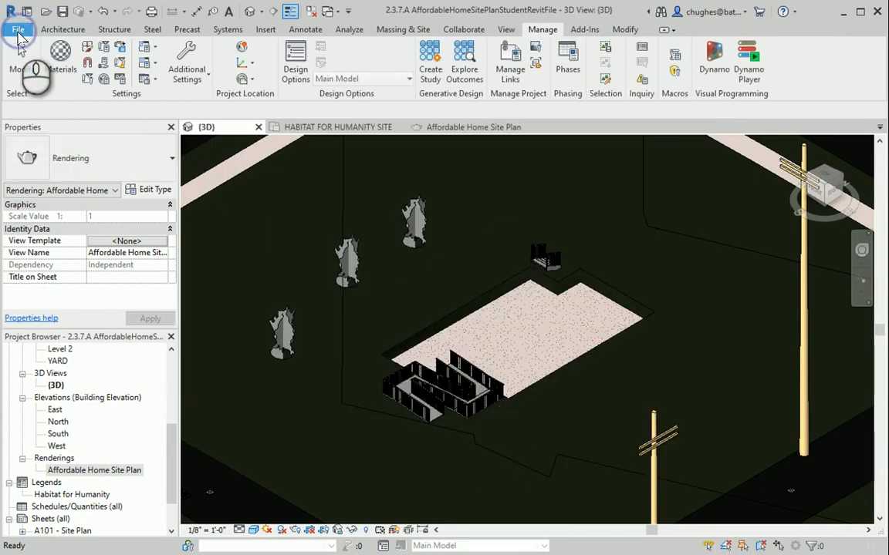
Open the recent project Affordable Home Design CH.rvt and paste the copied site plan rendering into it.
{"action": "left_click", "coordinate": [18, 31]}
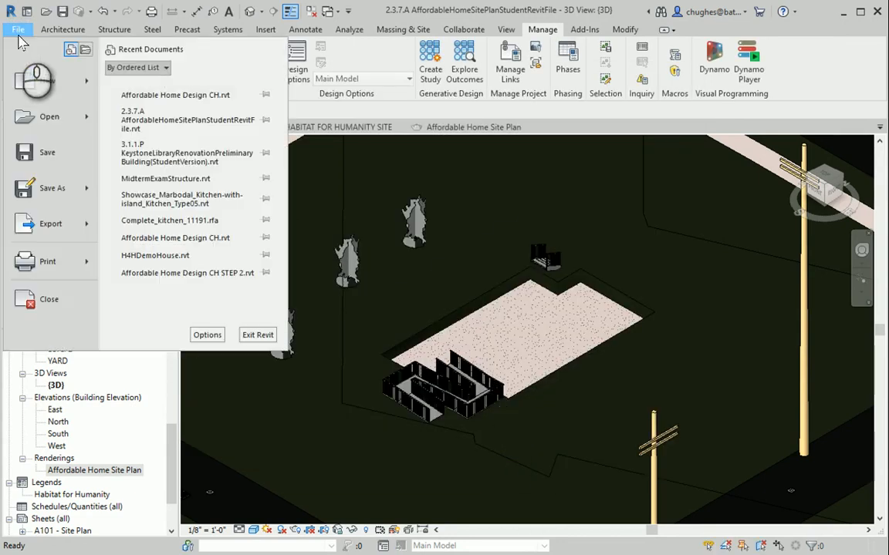
{"action": "left_click", "coordinate": [169, 96]}
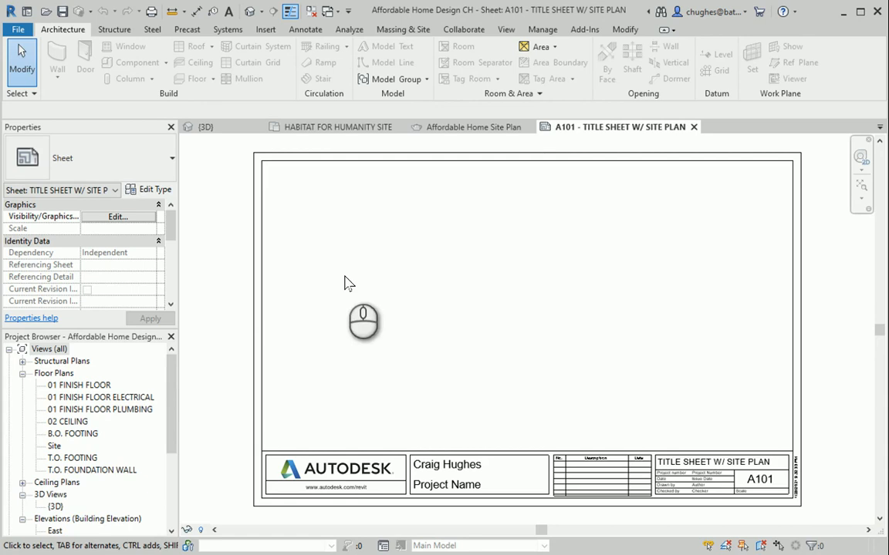
{"action": "left_click", "coordinate": [621, 31]}
{"action": "left_click", "coordinate": [104, 73]}
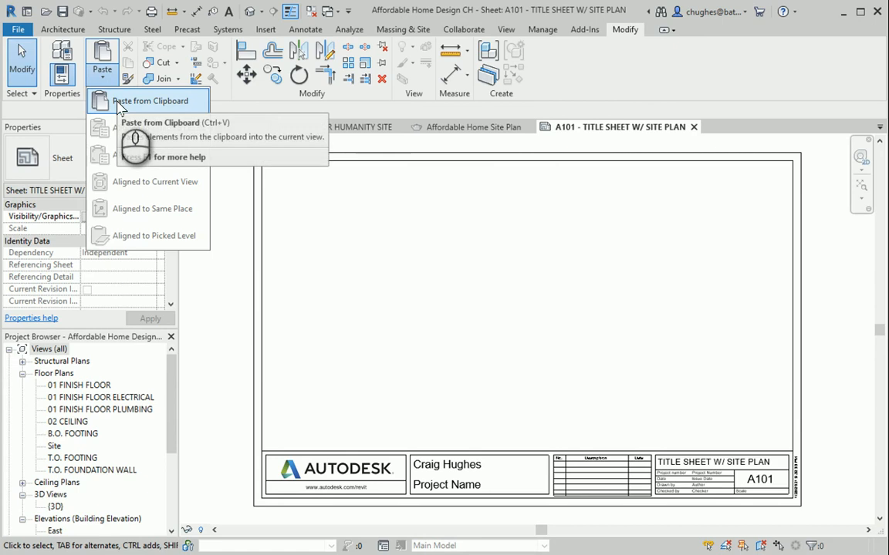
{"action": "left_click", "coordinate": [124, 101]}
{"action": "left_click", "coordinate": [274, 327]}
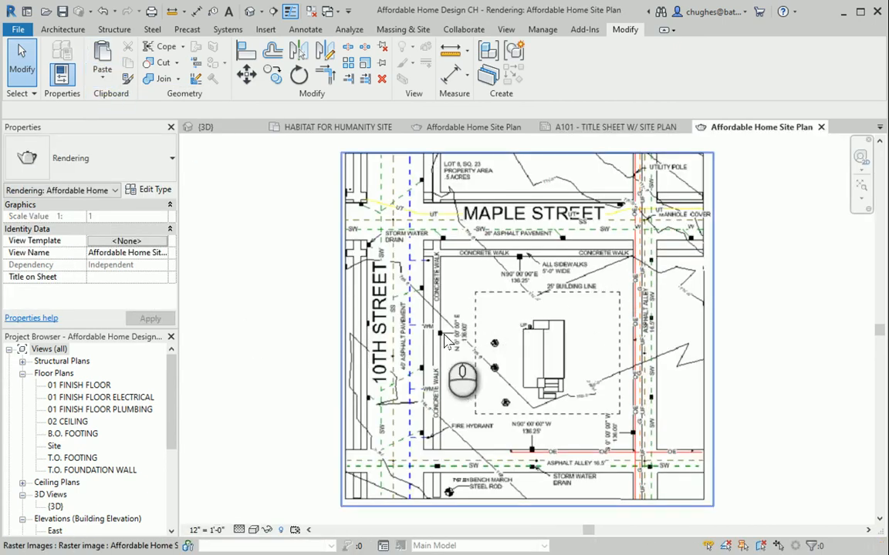
Locate the pasted image under Renderings, close its view and return to sheet A101 - TITLE SHEET W/ SITE PLAN.
{"action": "scroll", "coordinate": [83, 433], "scroll_direction": "down", "scroll_amount": 5}
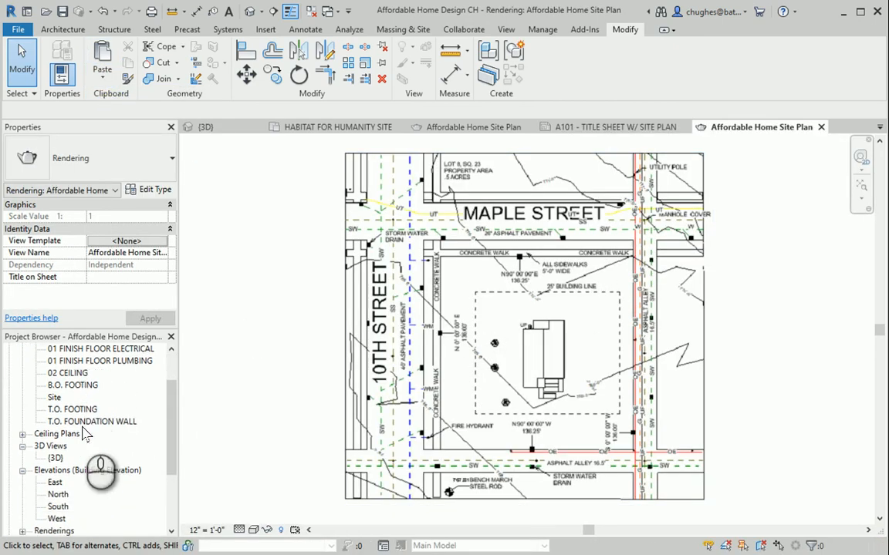
{"action": "left_click", "coordinate": [23, 446]}
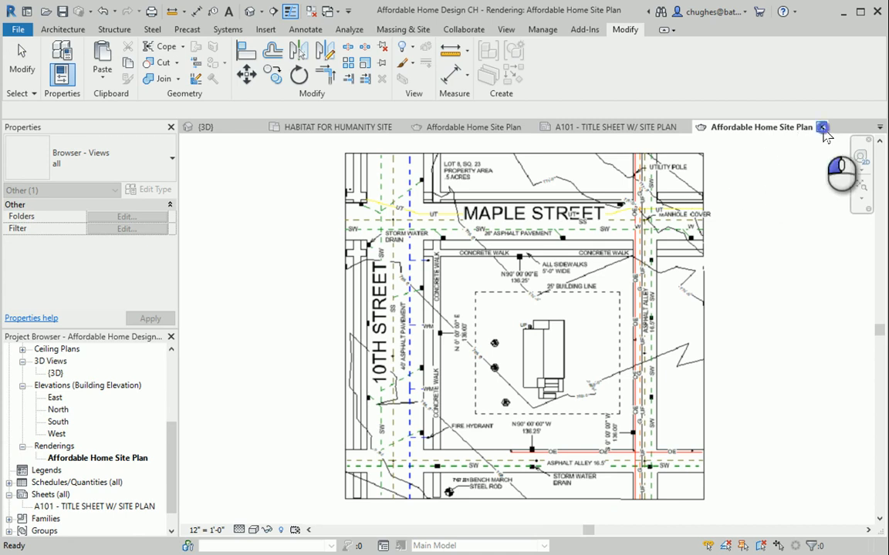
{"action": "left_click", "coordinate": [822, 128]}
{"action": "left_click", "coordinate": [135, 505]}
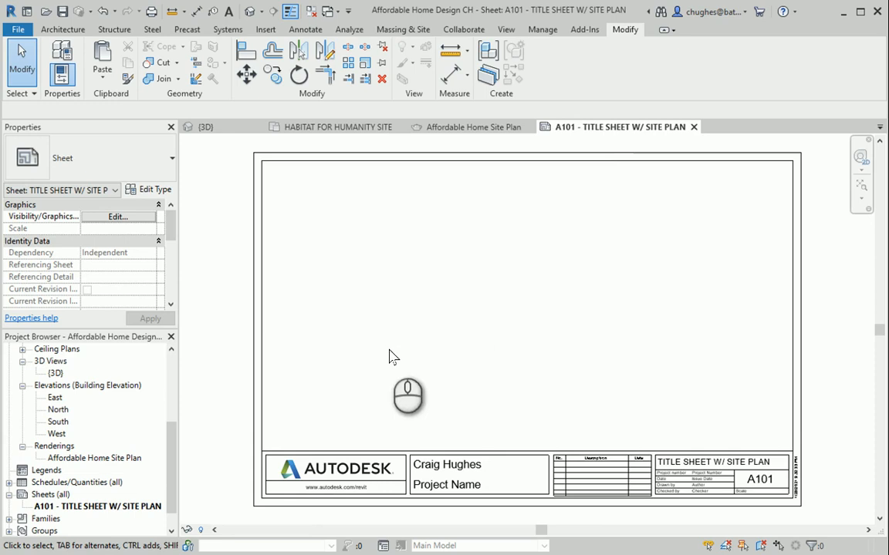
Place the Affordable Home Site Plan rendering on the left half of sheet A101 and deselect its viewport.
{"action": "left_click", "coordinate": [66, 459]}
{"action": "left_click_drag", "start_coordinate": [368, 334], "coordinate": [389, 327]}
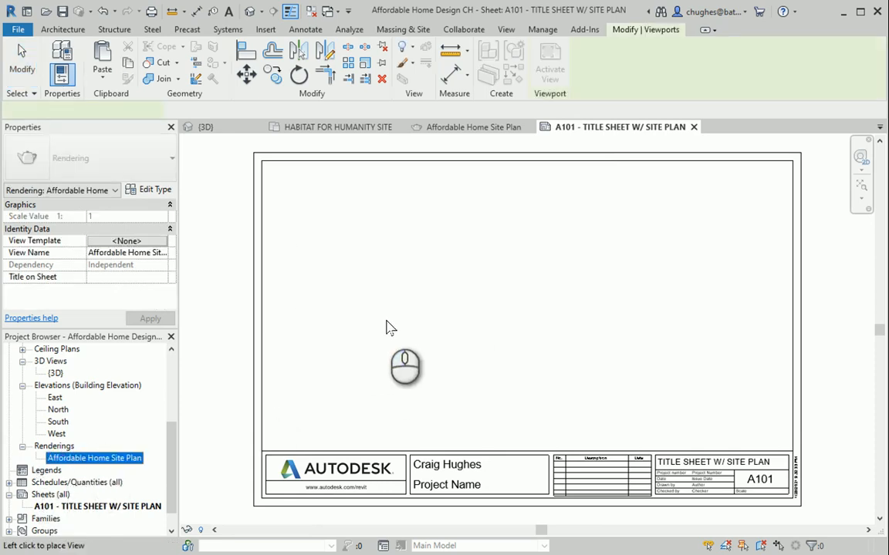
{"action": "left_click", "coordinate": [415, 312]}
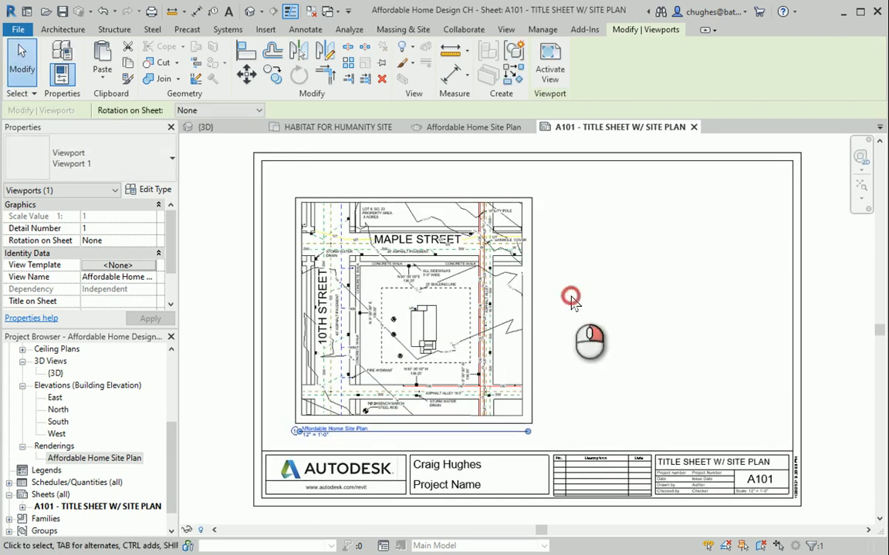
{"action": "right_click", "coordinate": [571, 301]}
{"action": "left_click", "coordinate": [566, 300]}
{"action": "left_click", "coordinate": [565, 339]}
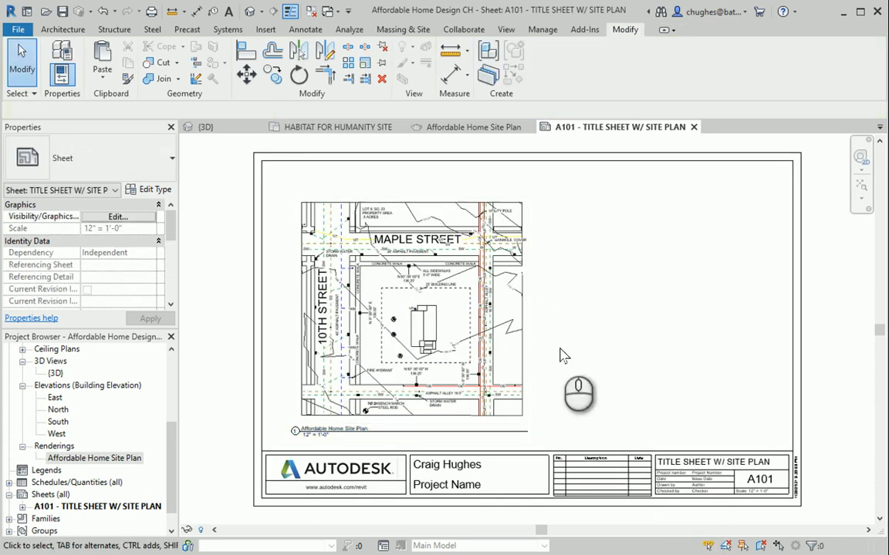
Activate the site plan viewport, shrink the image and move it to the sheet's lower right area, and deactivate the view.
{"action": "left_click", "coordinate": [421, 286]}
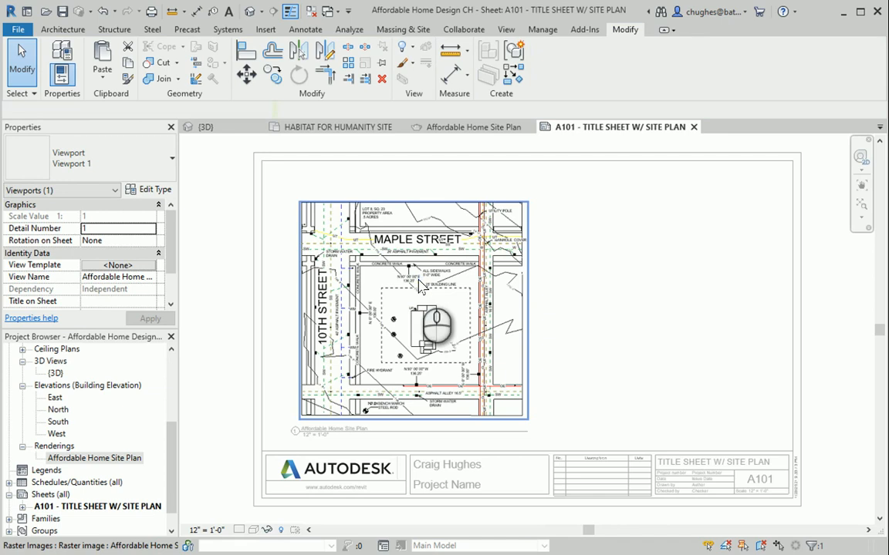
{"action": "left_click", "coordinate": [301, 207]}
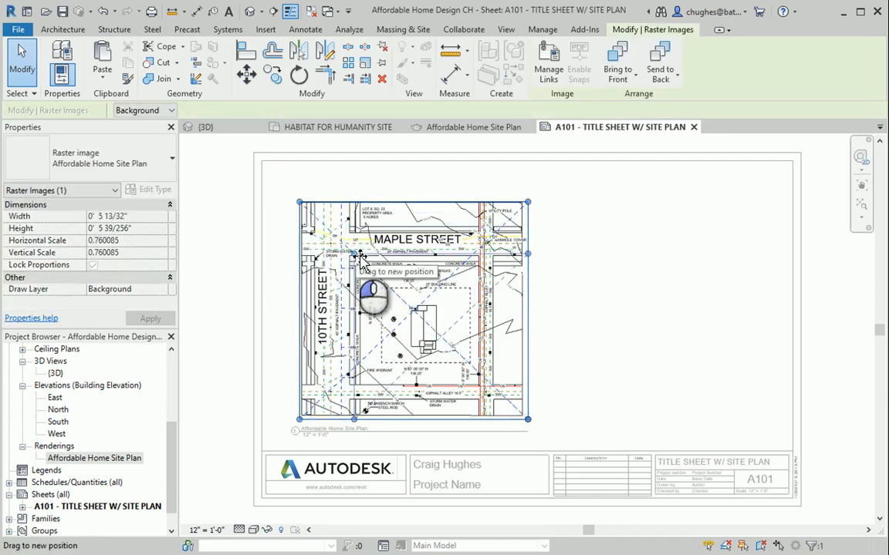
{"action": "left_click_drag", "start_coordinate": [360, 256], "coordinate": [356, 254]}
{"action": "left_click_drag", "start_coordinate": [490, 333], "coordinate": [611, 312]}
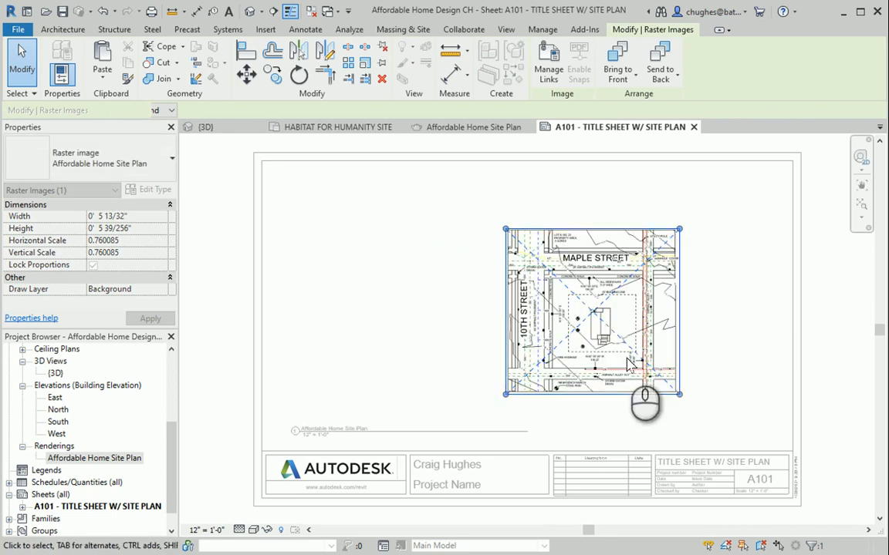
{"action": "left_click", "coordinate": [627, 344]}
{"action": "mouse_move", "coordinate": [637, 369]}
{"action": "left_mouse_down"}
{"action": "mouse_move", "coordinate": [640, 360]}
{"action": "mouse_move", "coordinate": [649, 381]}
{"action": "left_mouse_up"}
{"action": "left_click", "coordinate": [732, 324]}
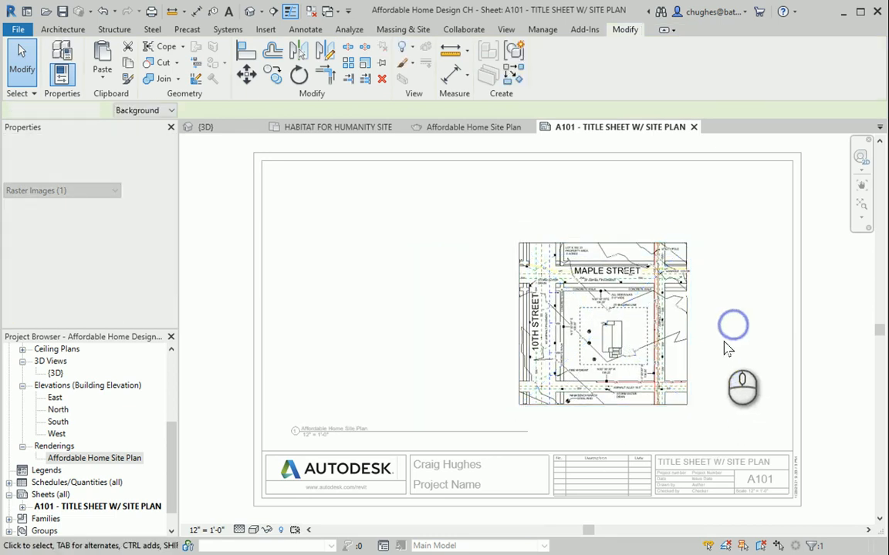
{"action": "right_click", "coordinate": [404, 322]}
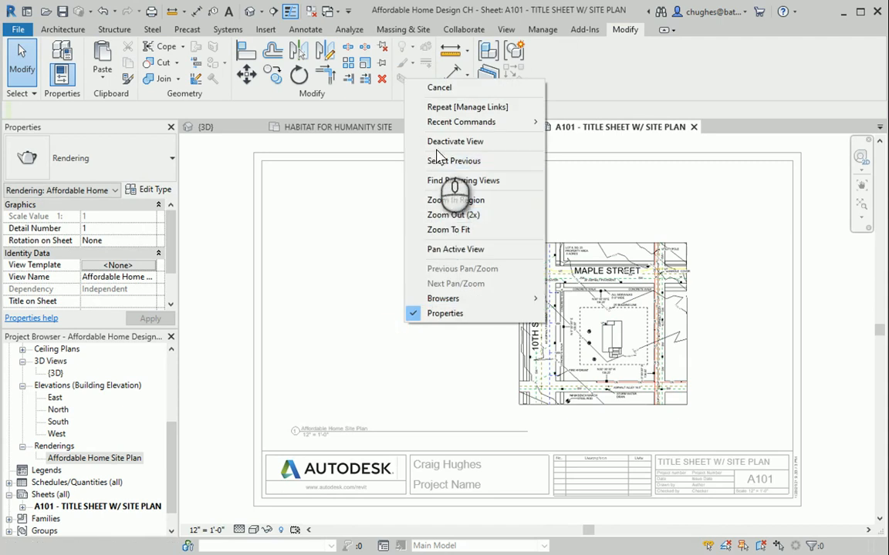
{"action": "left_click", "coordinate": [455, 141]}
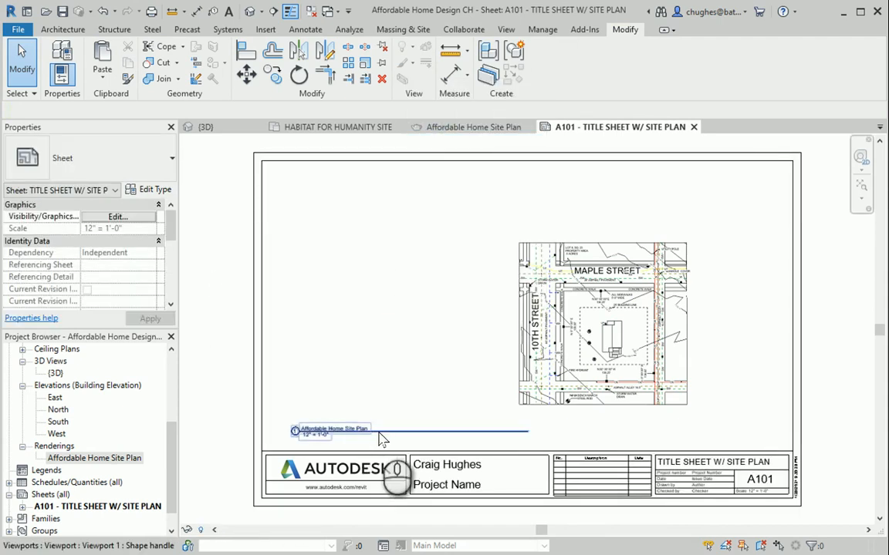
Move the Affordable Home Site Plan view title directly beneath the image and shorten its line to about the image's width.
{"action": "left_click_drag", "start_coordinate": [383, 440], "coordinate": [617, 429]}
{"action": "scroll", "coordinate": [739, 421], "scroll_direction": "up", "scroll_amount": 2}
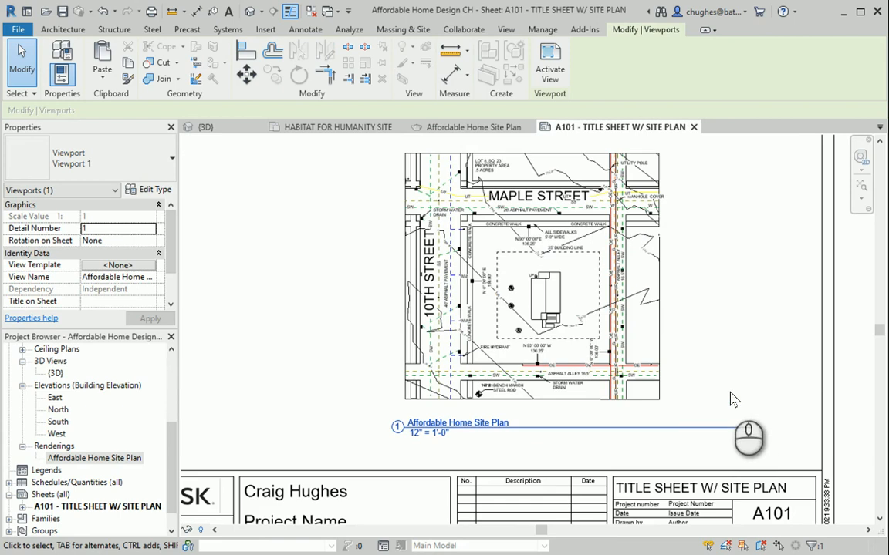
{"action": "left_click", "coordinate": [621, 297]}
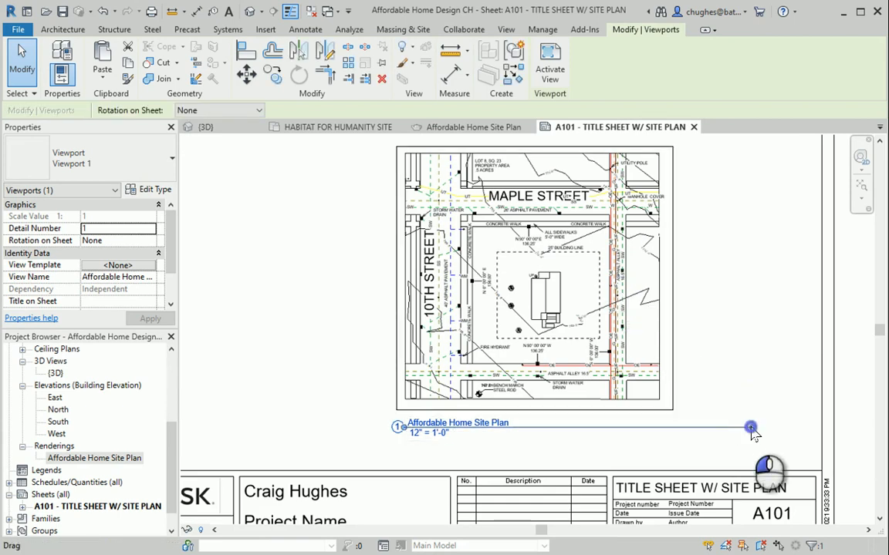
{"action": "left_click_drag", "start_coordinate": [752, 429], "coordinate": [674, 429]}
{"action": "left_click", "coordinate": [732, 413]}
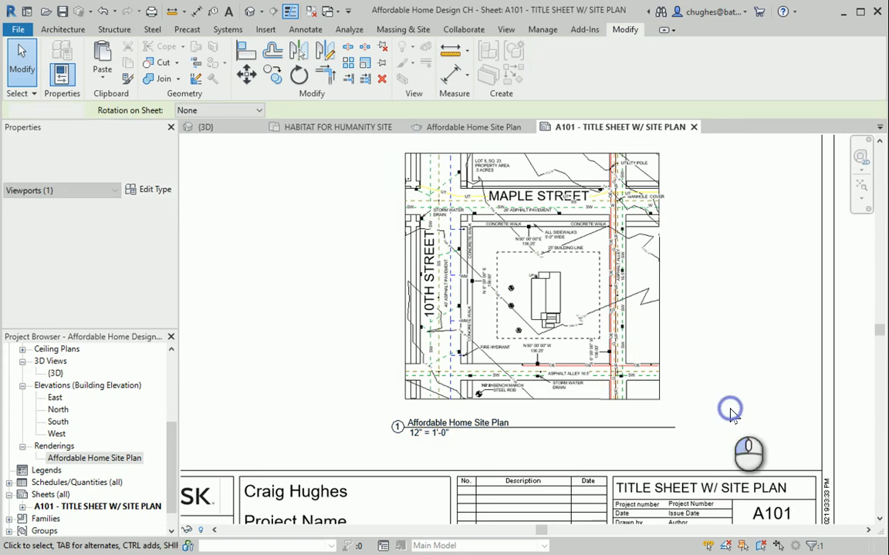
{"action": "scroll", "coordinate": [648, 455], "scroll_direction": "down", "scroll_amount": 3}
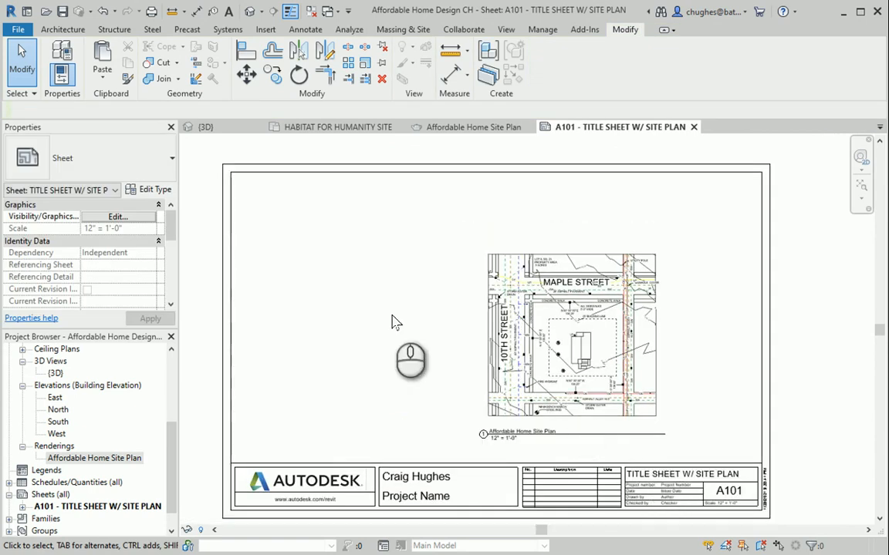